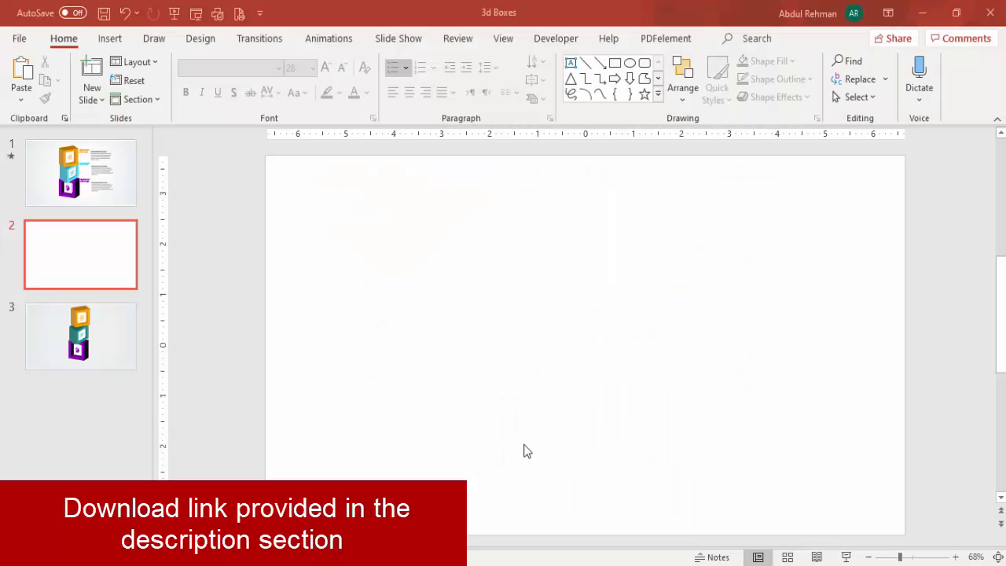
Draw a 2.08-inch blue square frame near the slide centre and thicken its border
left_click(106, 40)
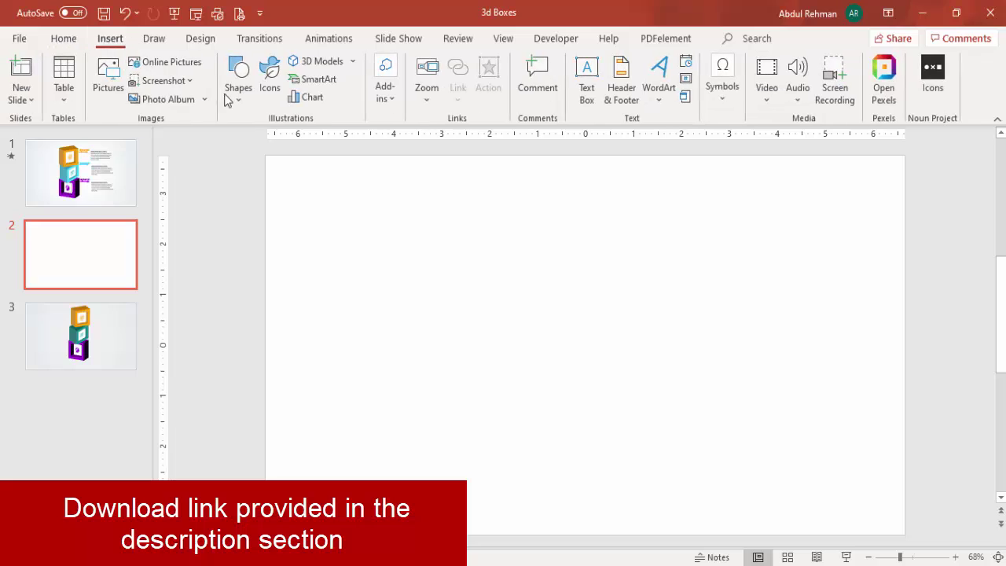
left_click(237, 101)
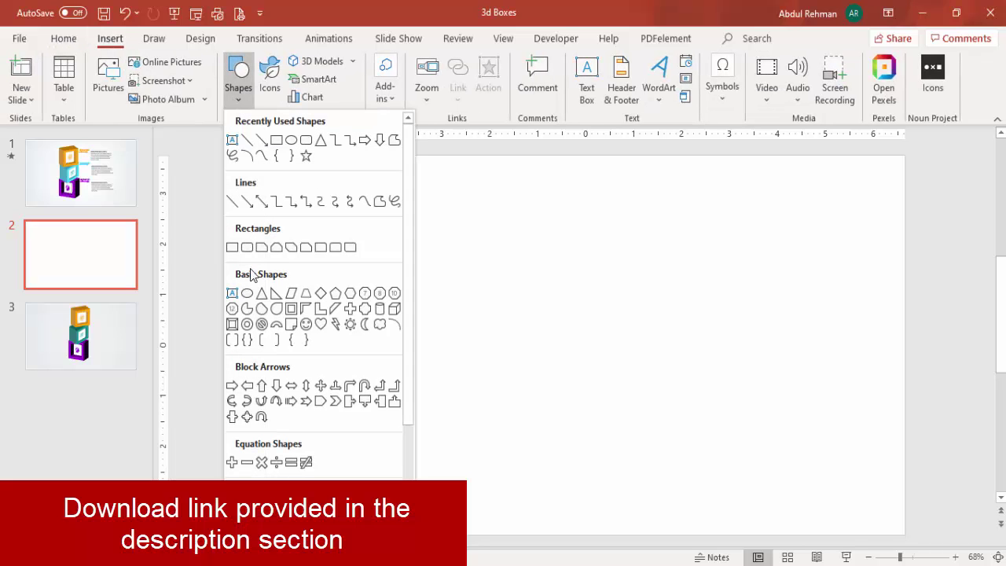
left_click(290, 312)
left_click_drag(521, 248, 606, 353)
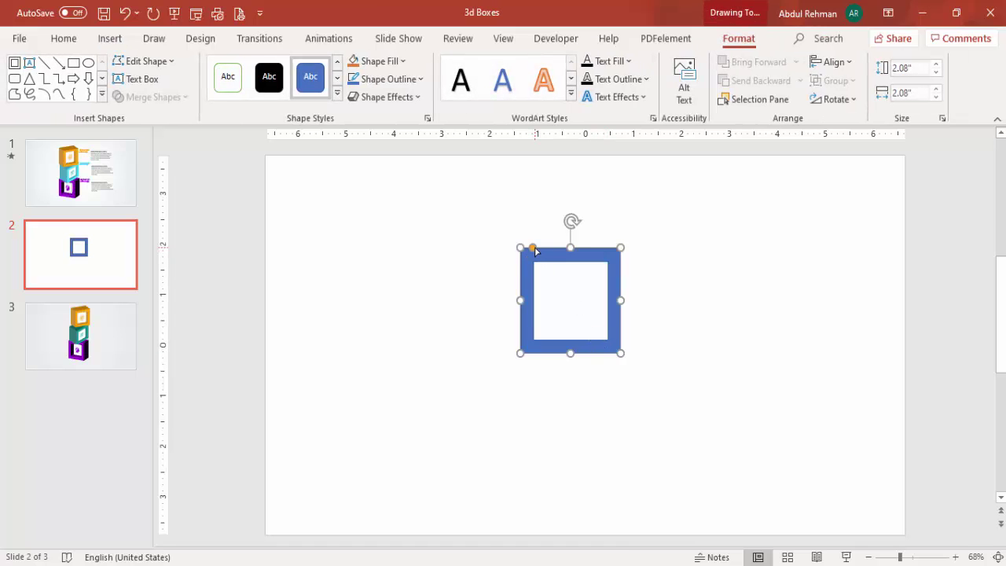
left_click_drag(532, 249, 539, 248)
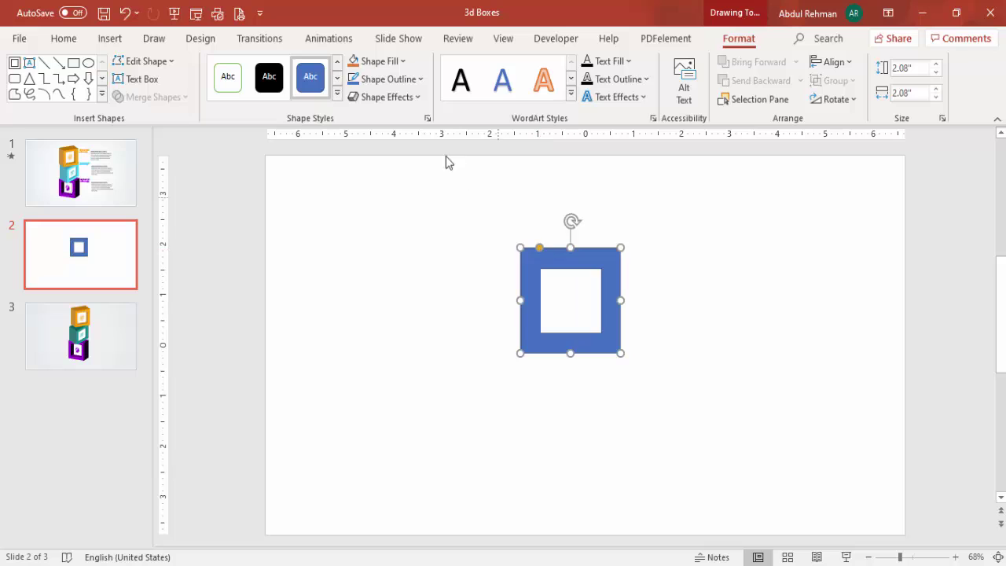
left_click(398, 79)
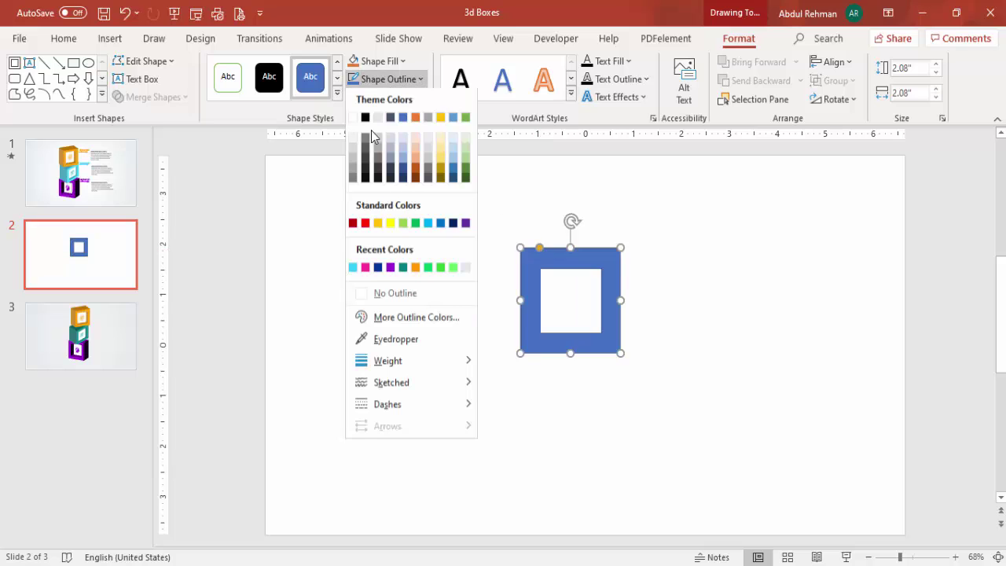
Remove the frame's outline and tilt it with the Off Axis 1: Right 3-D rotation preset
left_click(393, 295)
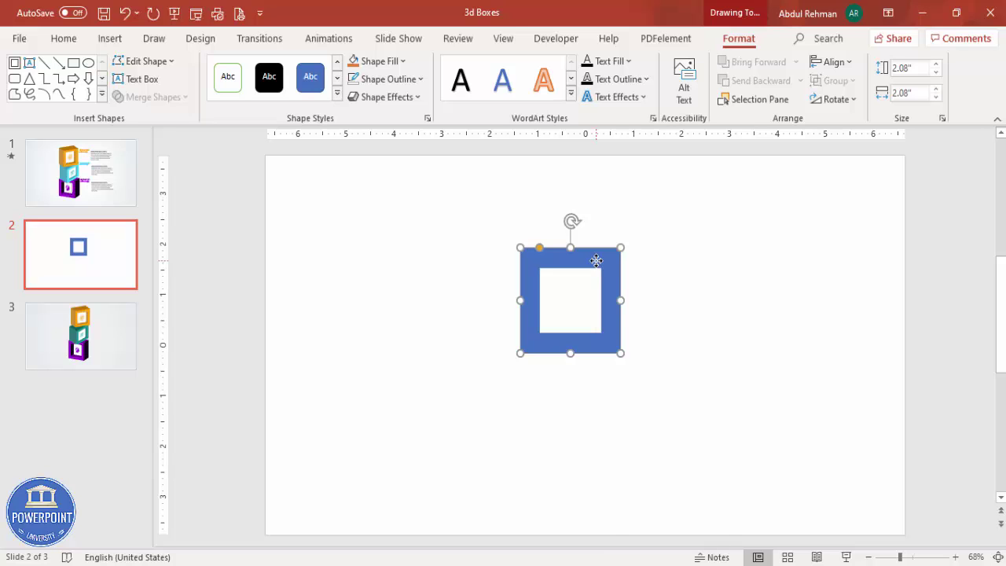
right_click(597, 261)
left_click(691, 522)
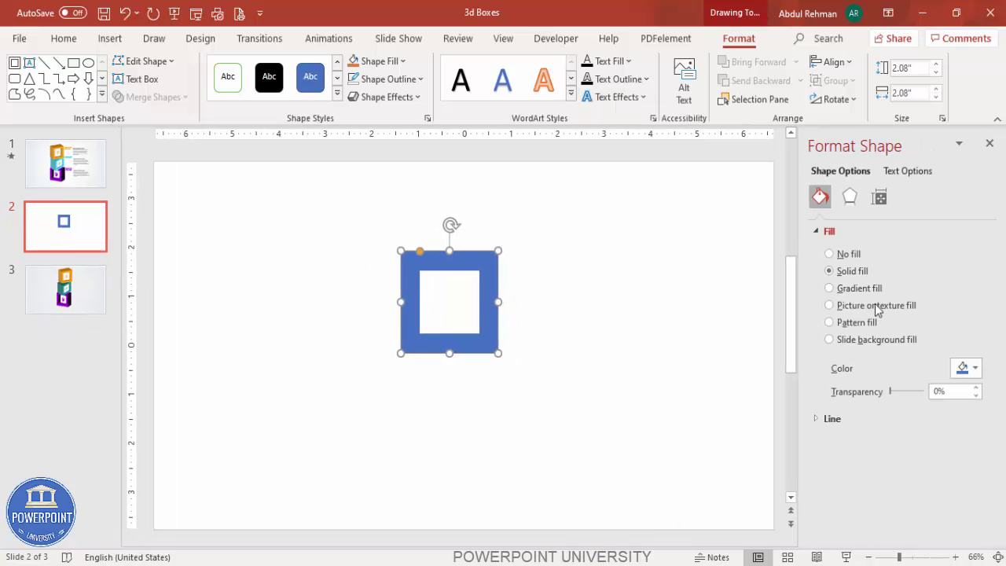
left_click(854, 207)
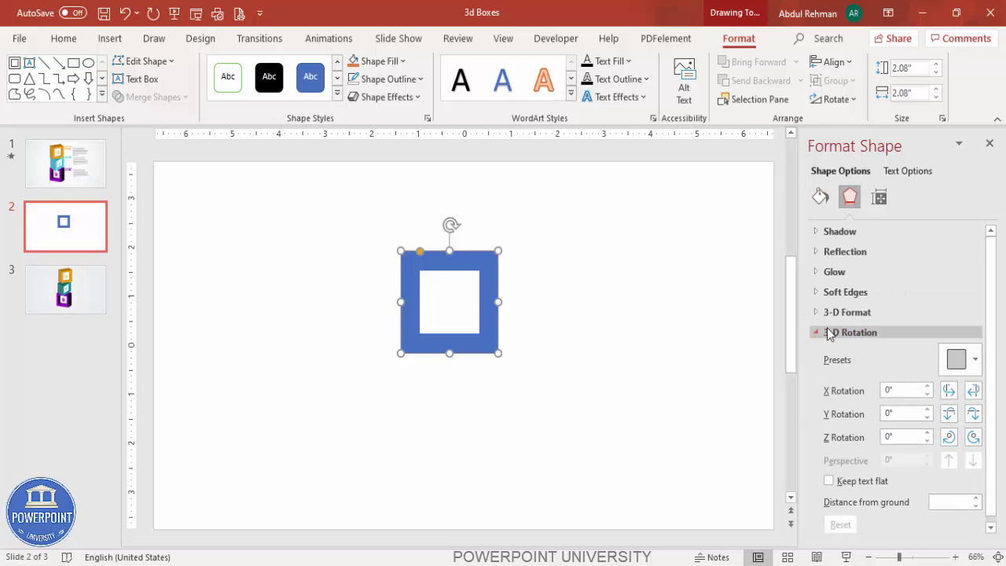
left_click(955, 359)
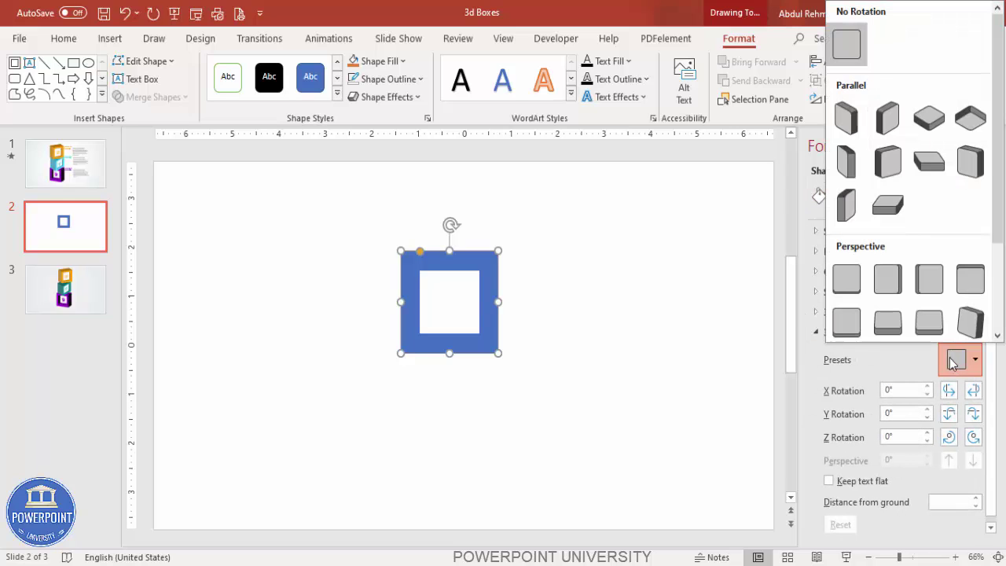
left_click(887, 162)
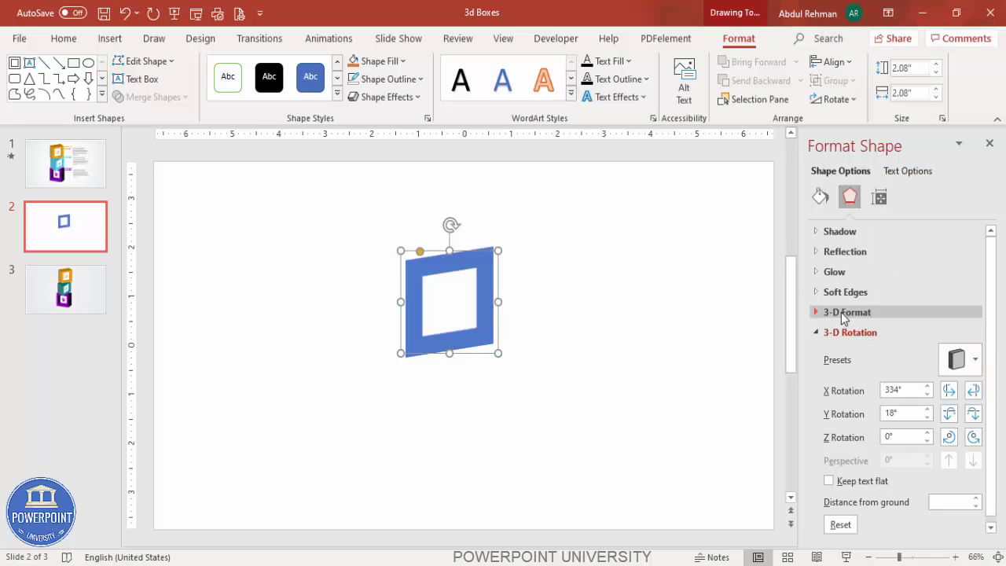
Set the frame's 3-D depth size to 90 pt
left_click(872, 311)
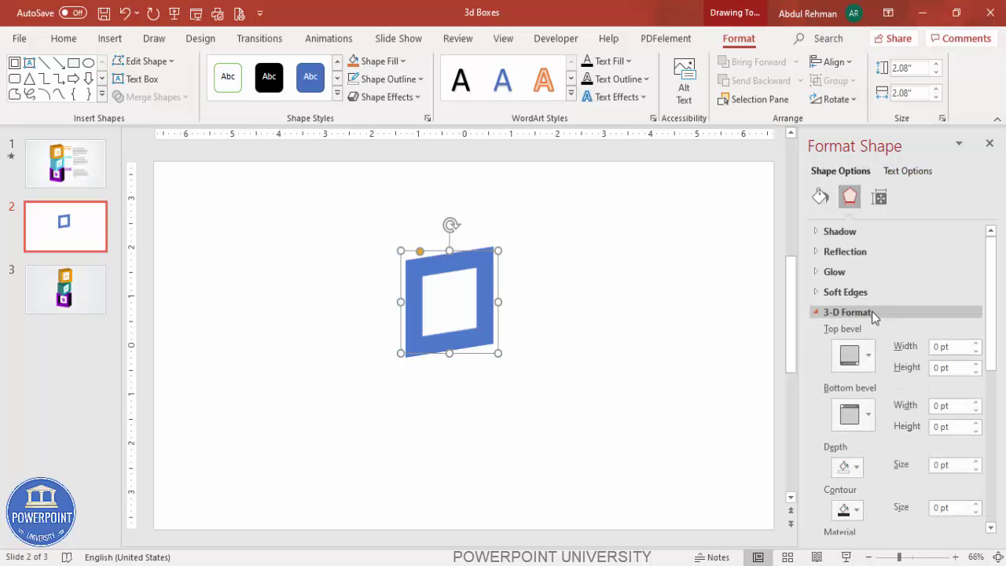
left_click(957, 466)
type("20")
key("Return")
type("50")
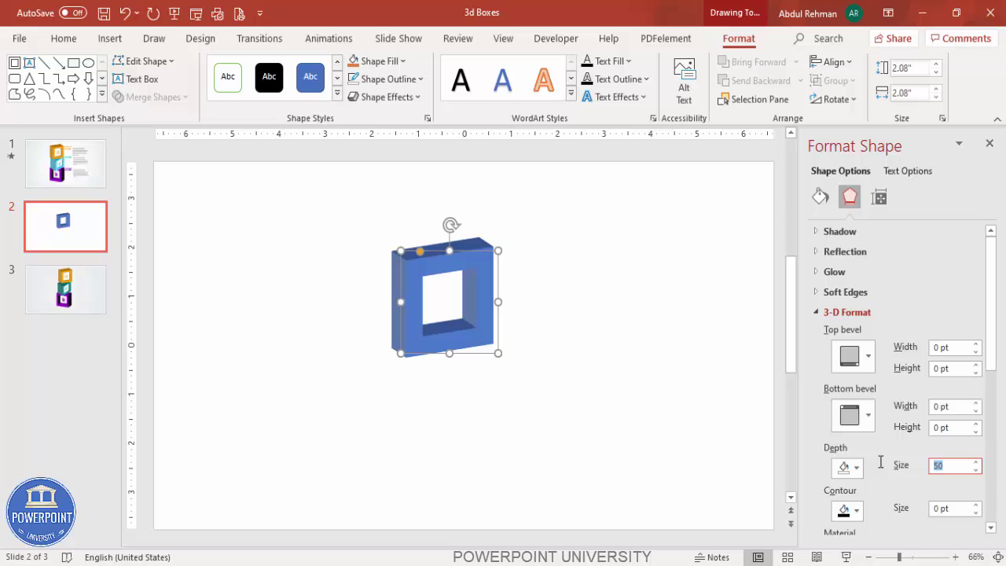
type("90")
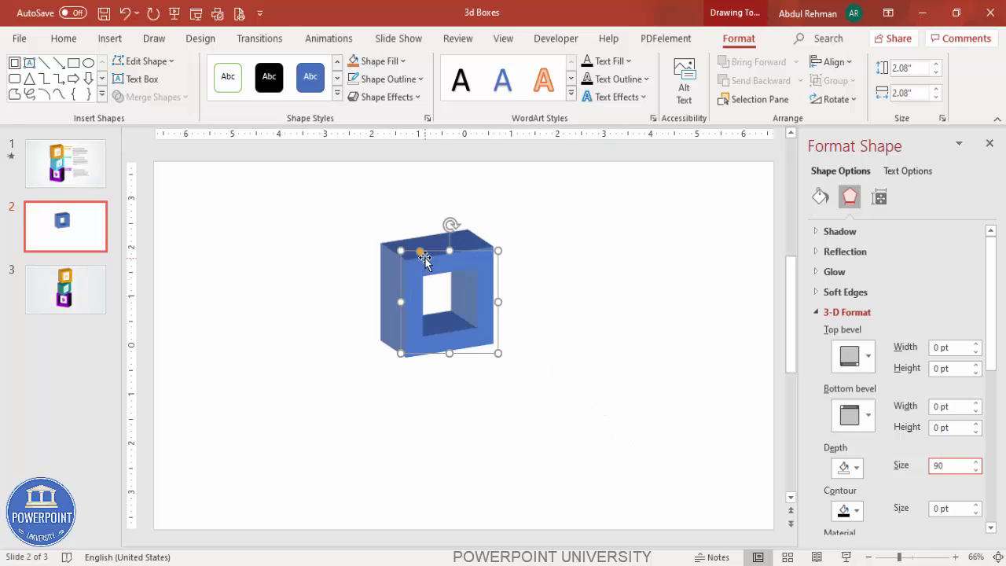
Widen the frame's inner opening and fill it orange
left_click_drag(420, 253, 476, 252)
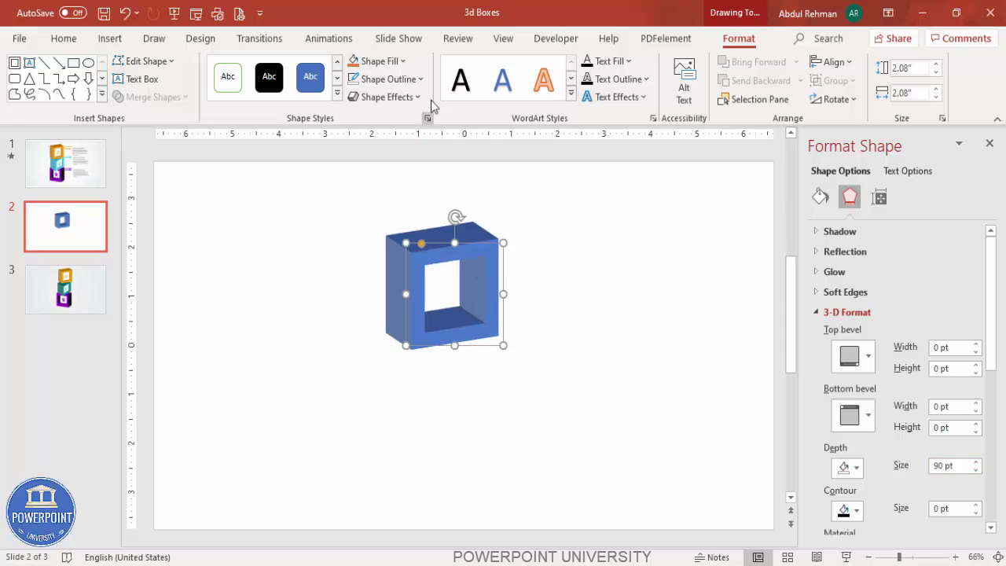
left_click(387, 69)
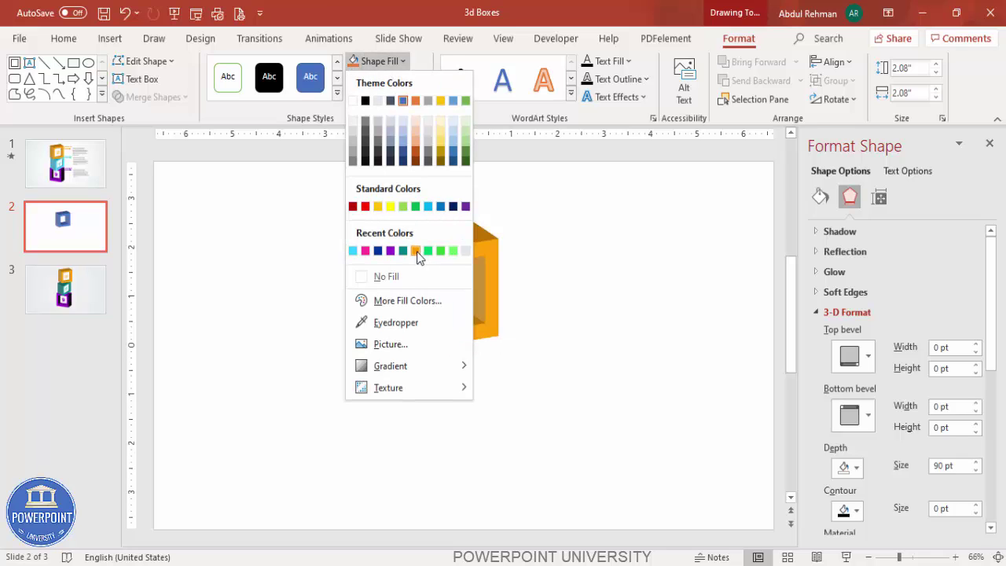
left_click(416, 250)
left_click(591, 307)
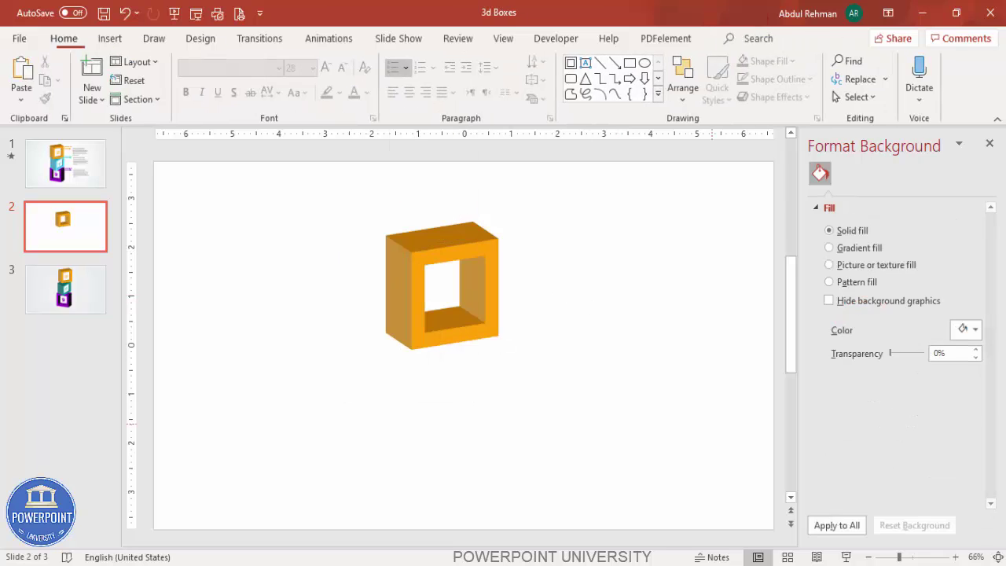
double_click(452, 244)
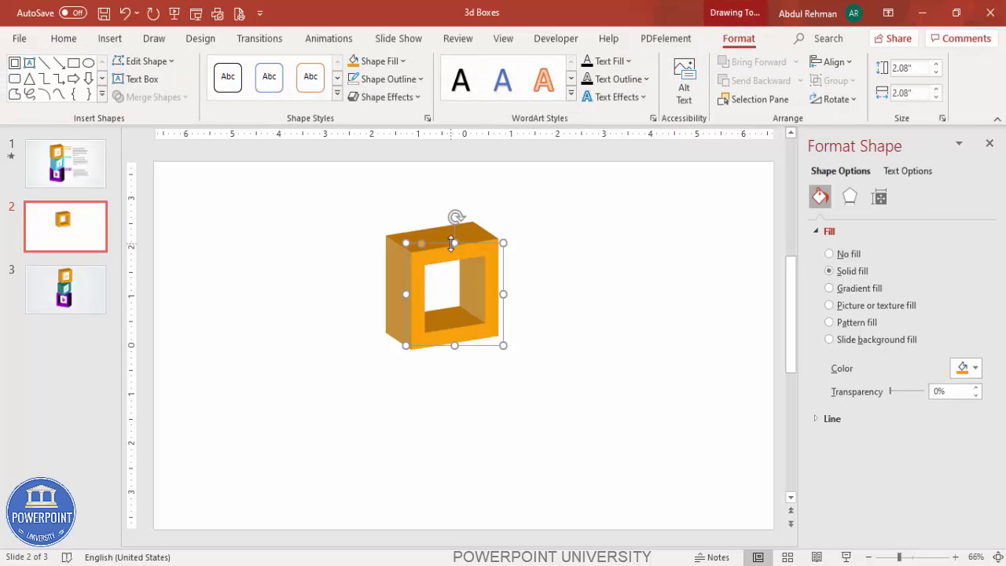
Duplicate the orange box below it and fill the copy cyan
left_click_drag(478, 263, 517, 356)
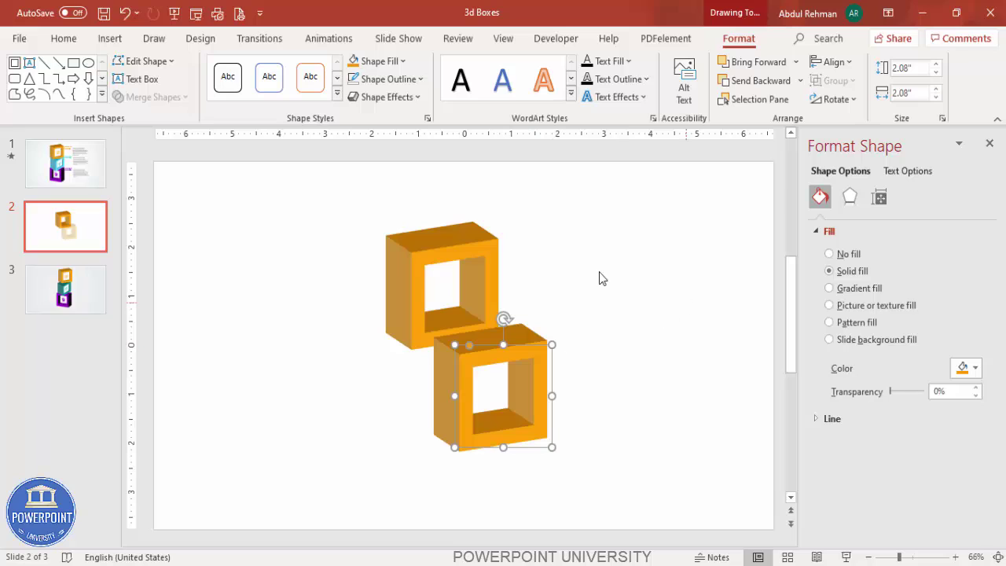
left_click(376, 60)
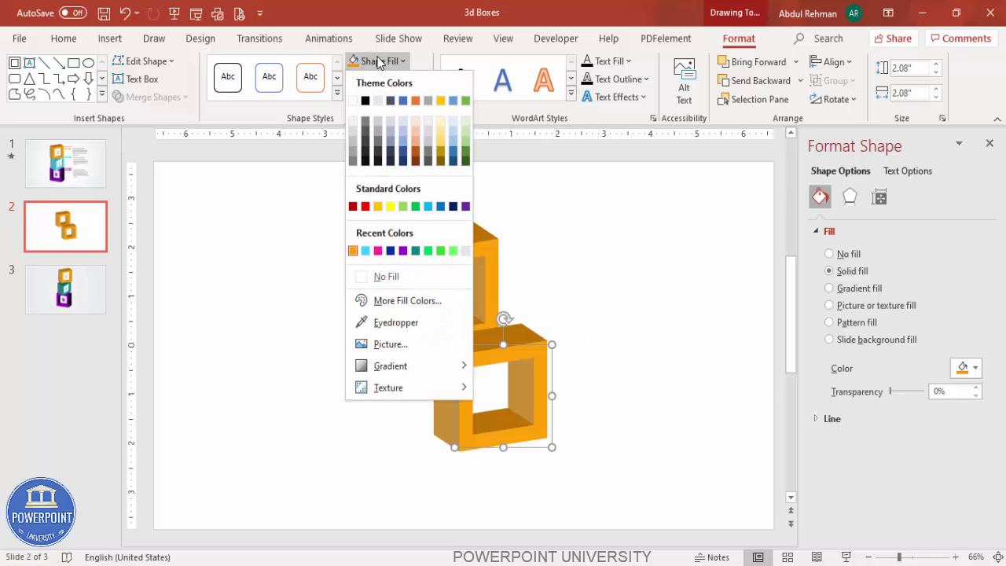
left_click(365, 251)
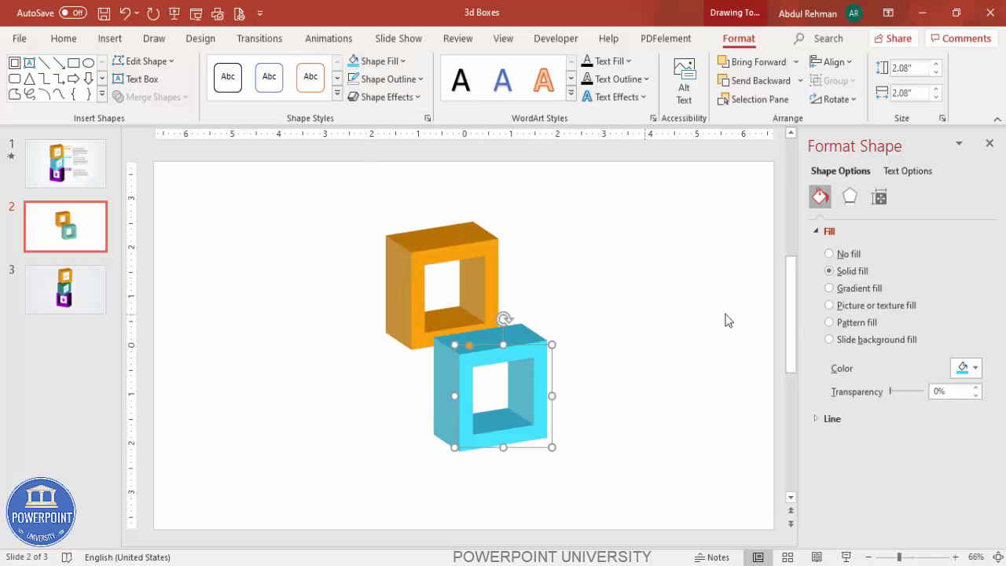
Rotate the cyan box with Isometric: Right Up (X 315°, Y 35°) and nudge it into place
left_click(849, 197)
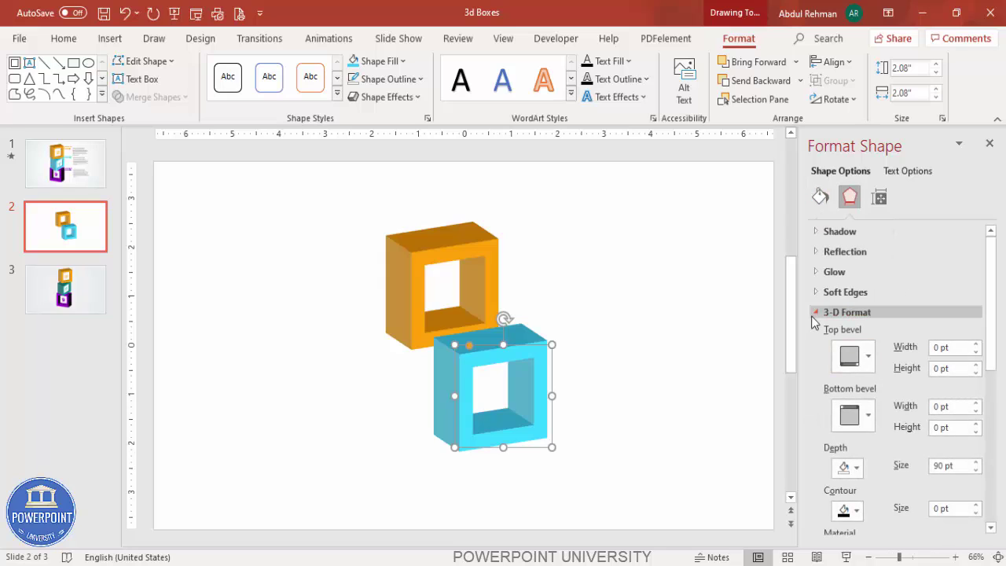
left_click(811, 314)
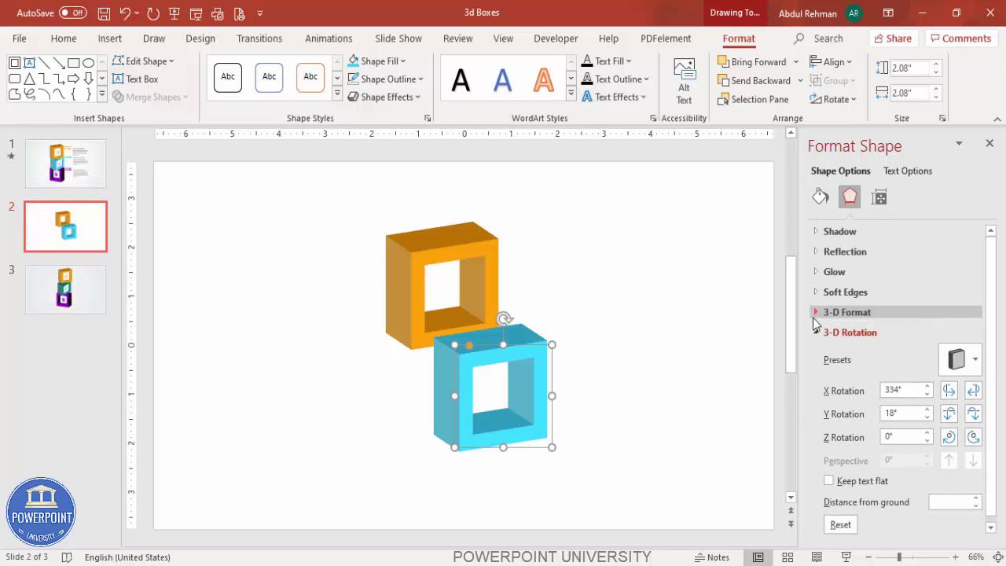
left_click(957, 362)
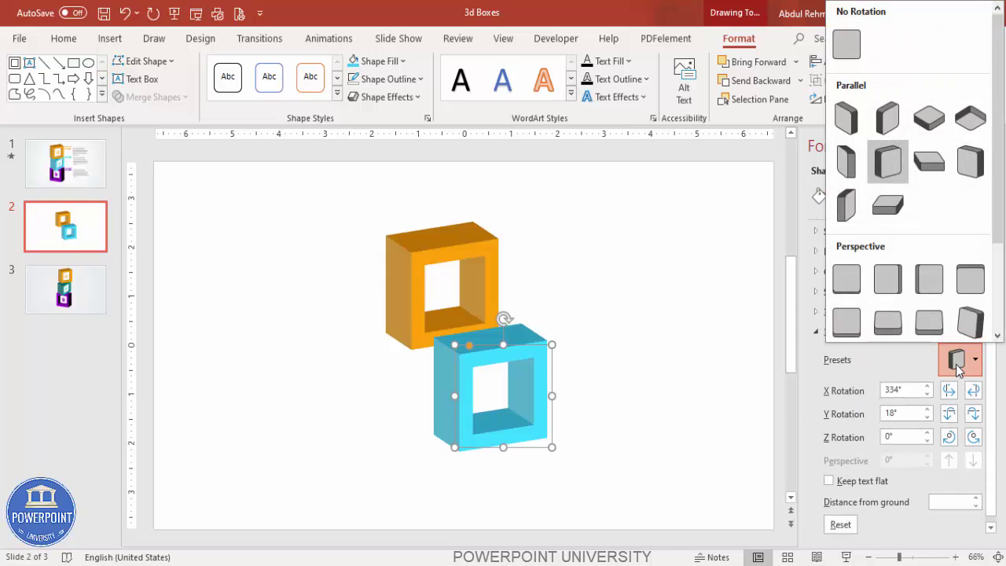
left_click(890, 125)
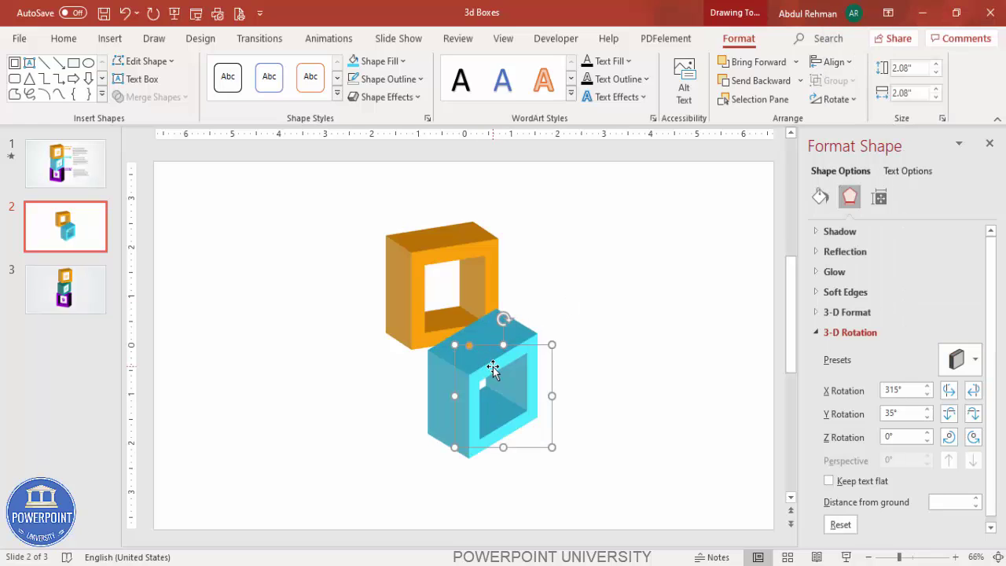
left_click_drag(492, 369, 477, 360)
Send the cyan box backward and centre it under the orange box
left_click(799, 81)
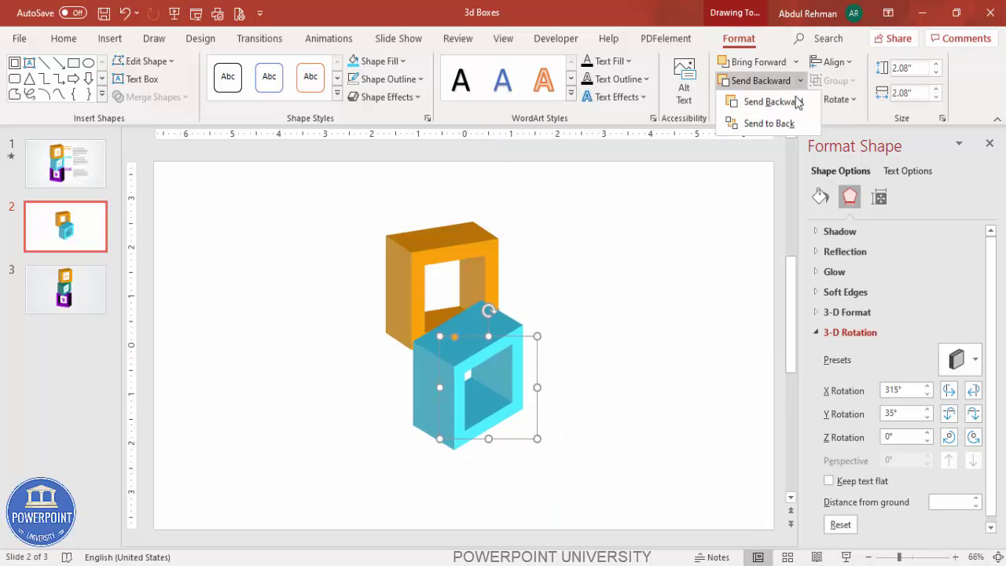
left_click(774, 123)
left_click_drag(485, 351, 594, 405)
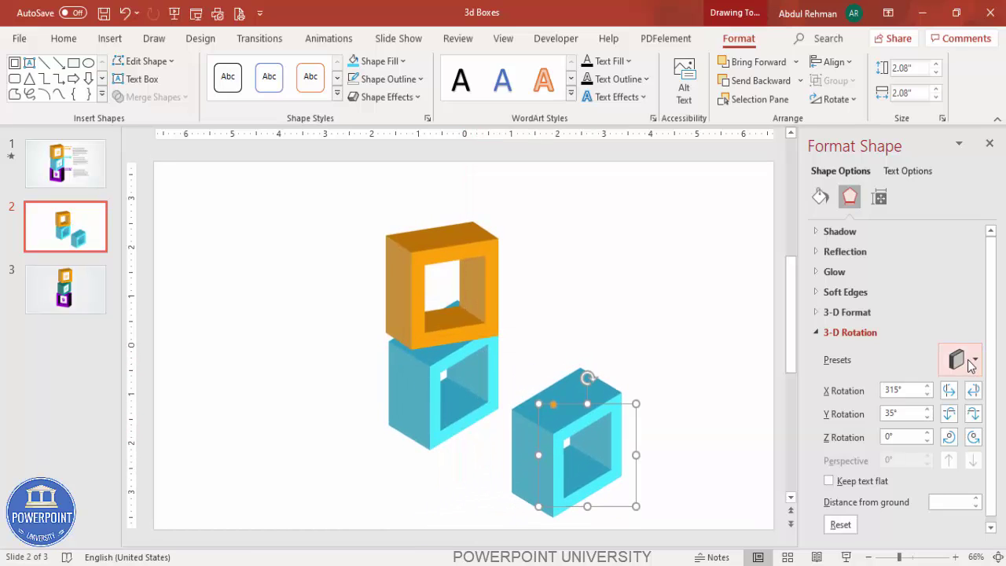
Make a third box with Off Axis 2: Left rotation and pink fill, sent to the back beneath the cyan box
left_click(965, 359)
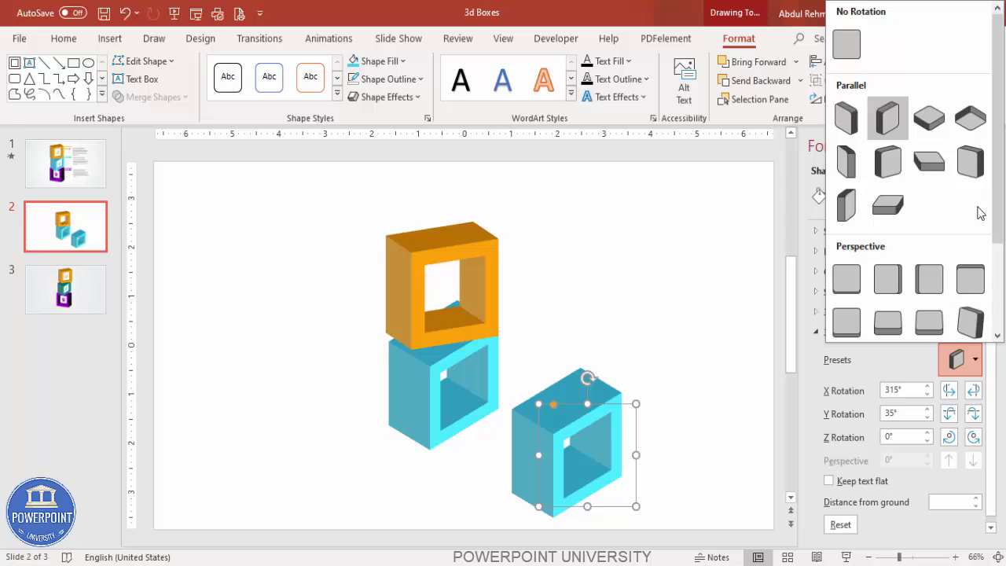
left_click(971, 162)
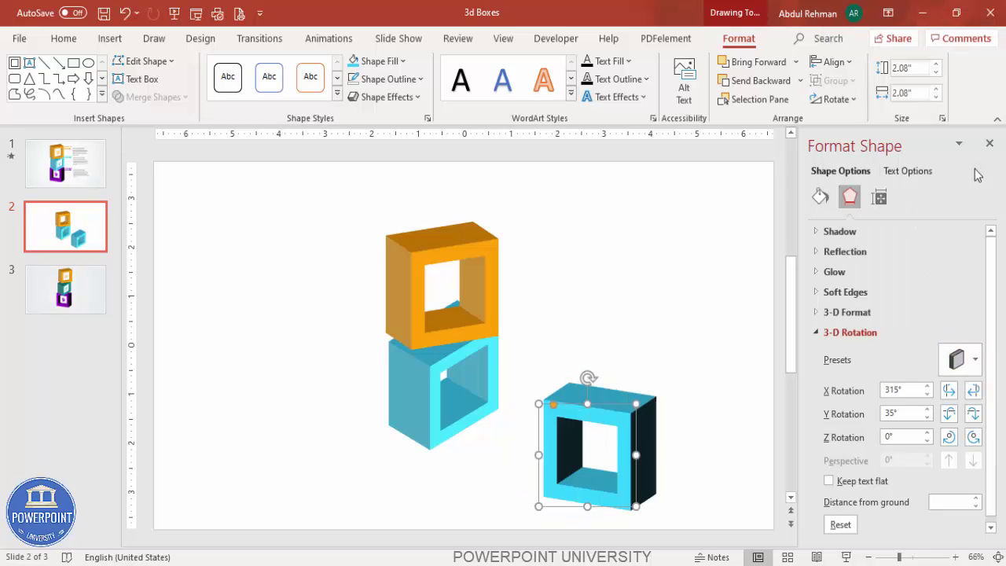
left_click(391, 68)
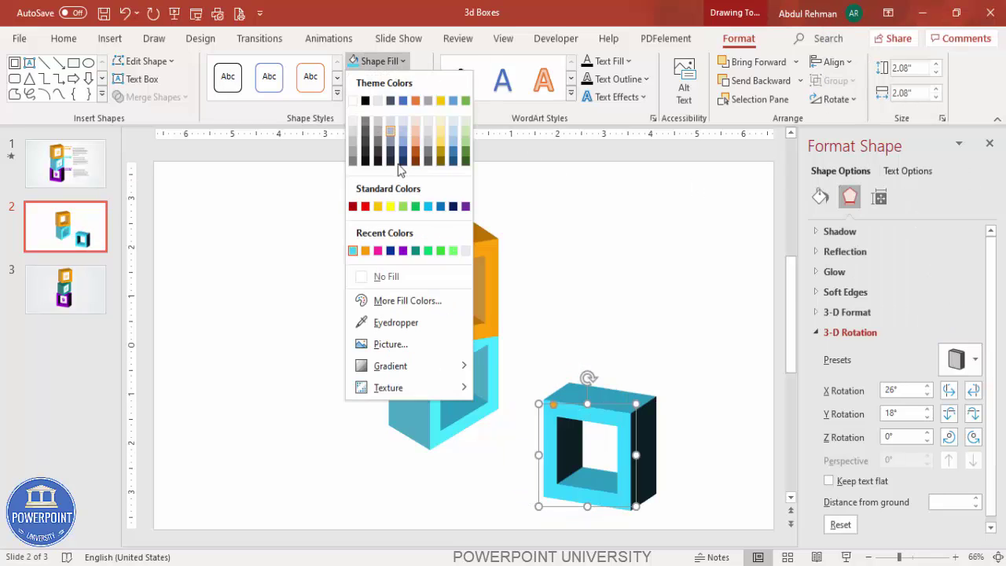
left_click(378, 251)
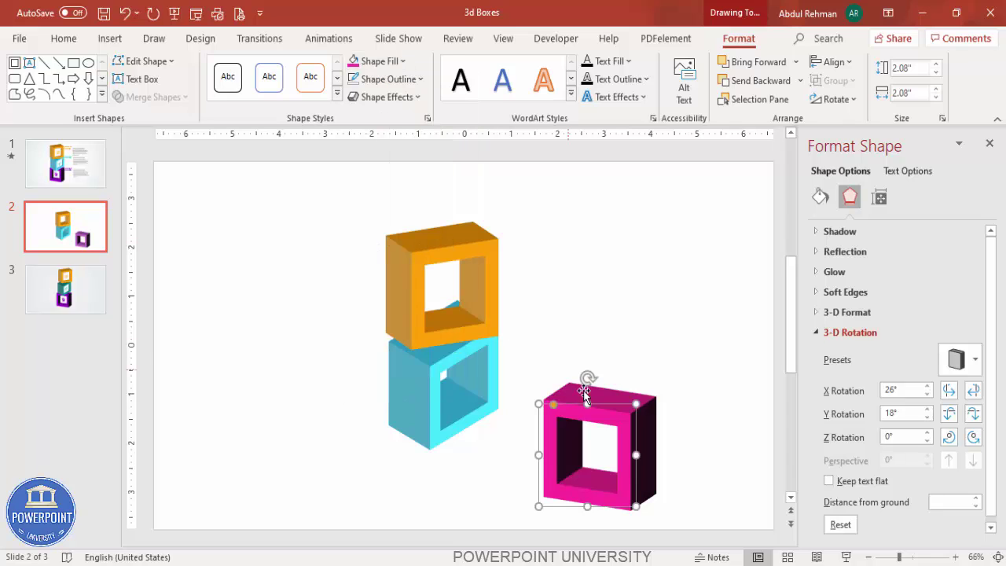
left_click_drag(542, 405, 394, 415)
left_click(800, 80)
left_click(776, 125)
left_click_drag(482, 446, 474, 457)
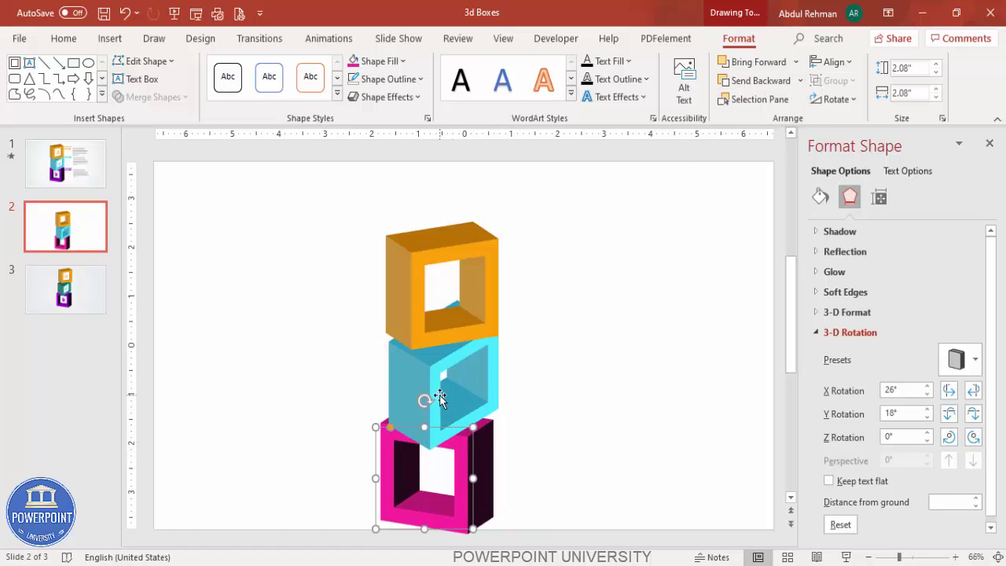
Select all three boxes together and move the stack slightly up and left
left_click(431, 385, "shift")
left_click(458, 249, "shift")
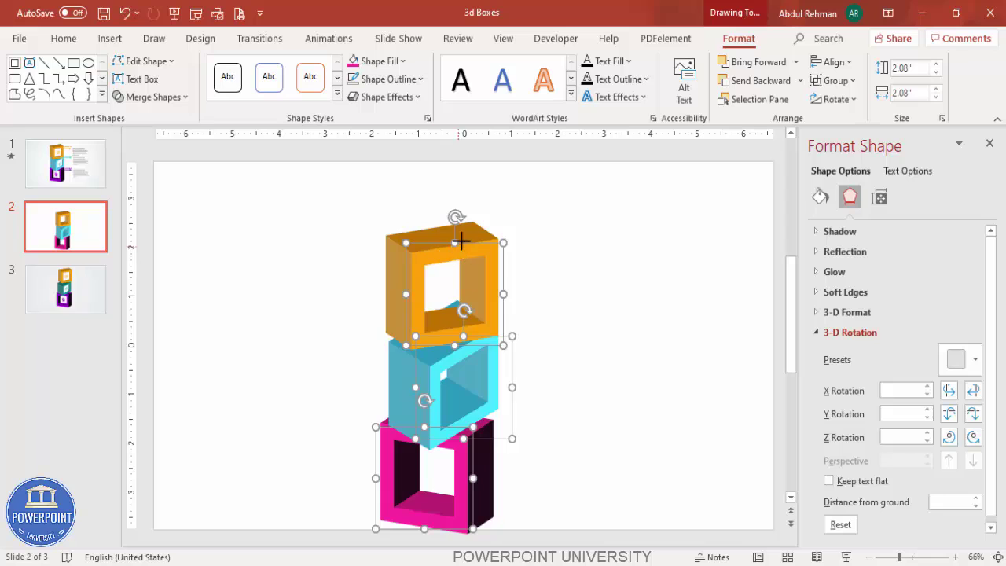
key("ctrl+g")
key("ctrl+z")
left_click_drag(487, 241, 480, 217)
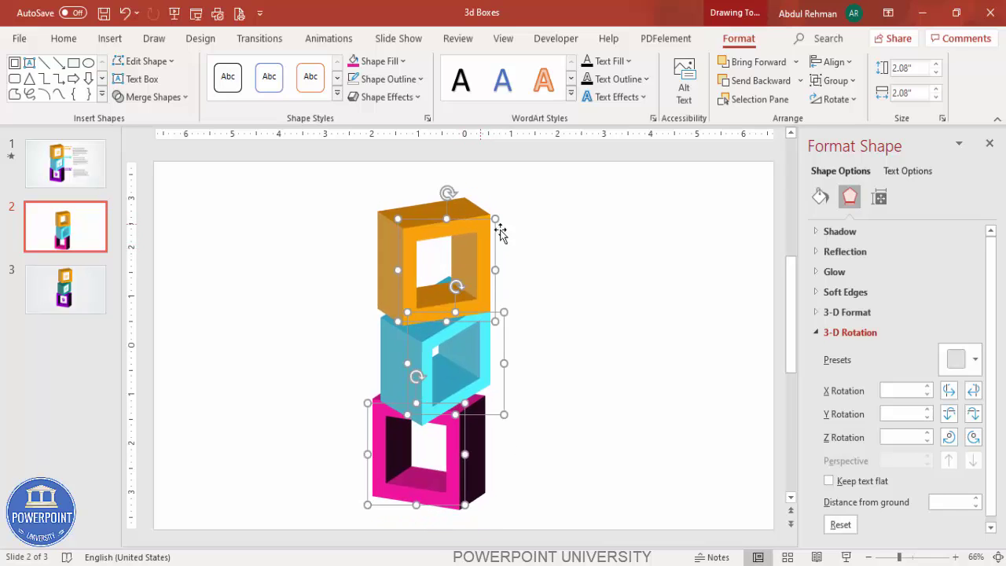
left_click(550, 240)
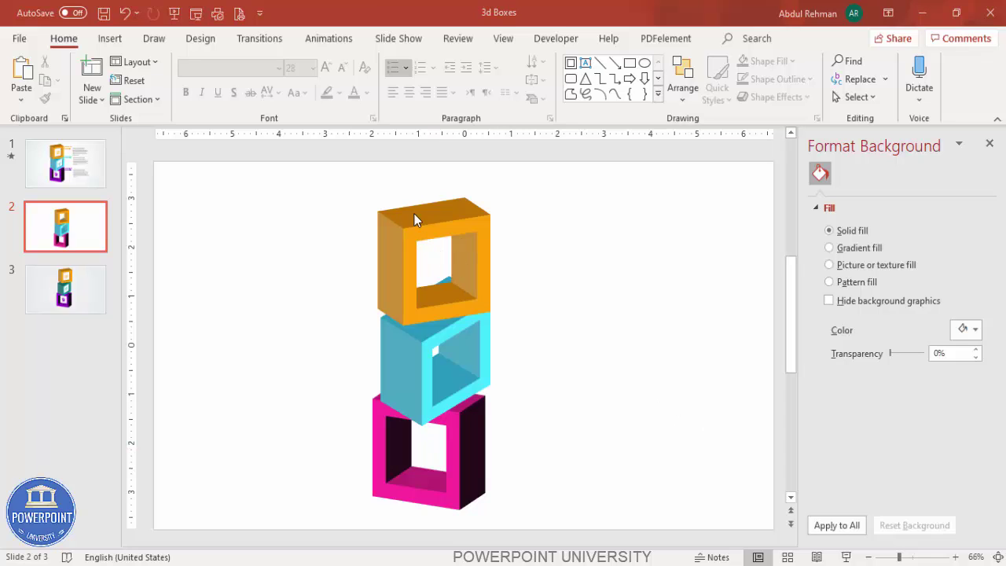
Draw a square with no outline and apply the Off Axis 1: Right 3-D rotation
left_click(109, 39)
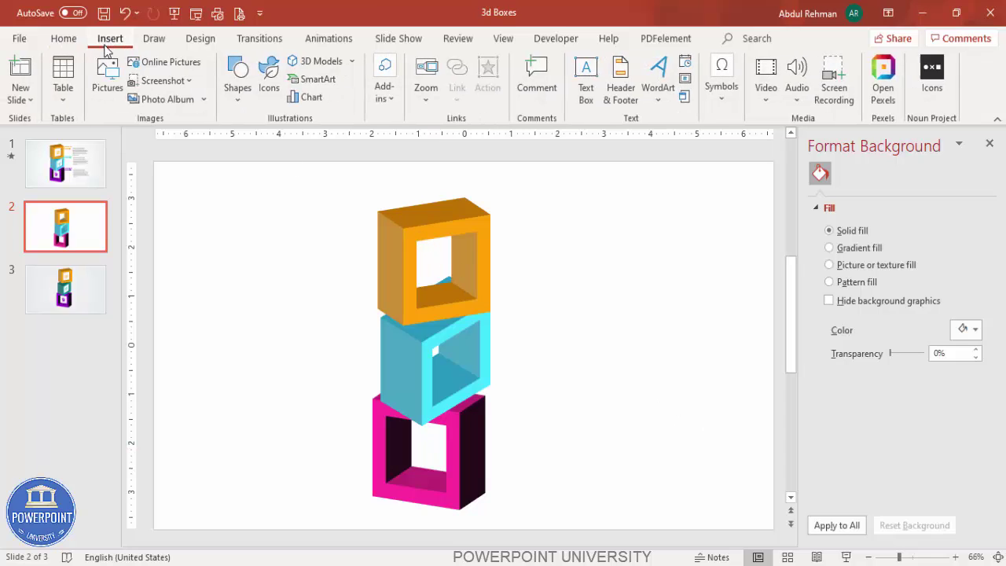
left_click(238, 78)
left_click(233, 248)
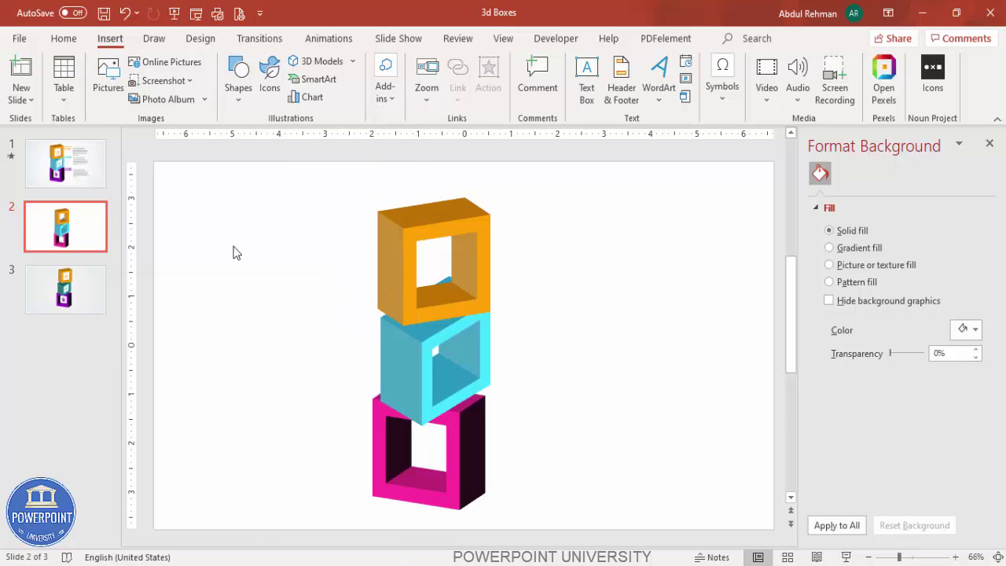
left_click_drag(541, 228, 603, 292)
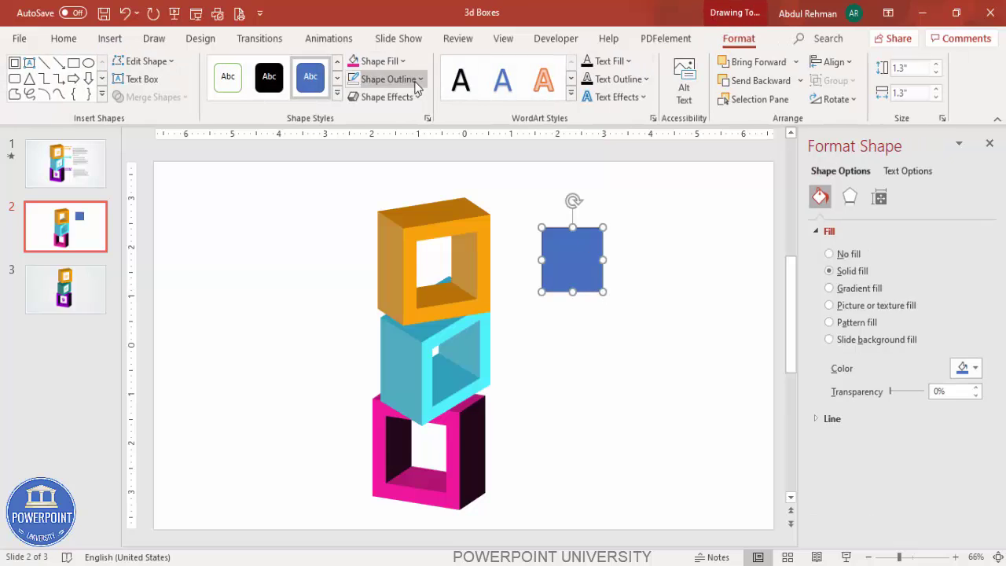
left_click(382, 79)
left_click(408, 295)
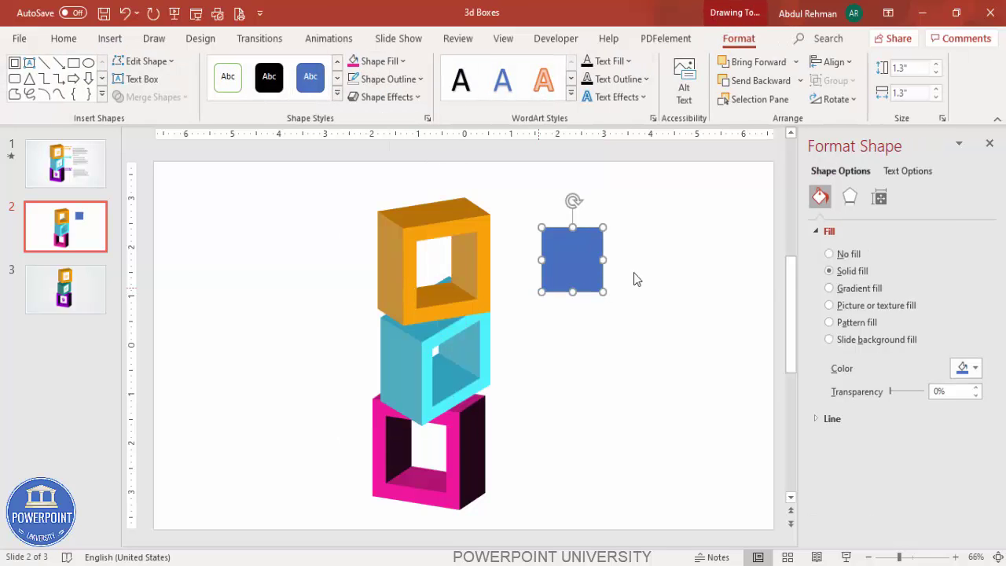
left_click(849, 196)
left_click(956, 360)
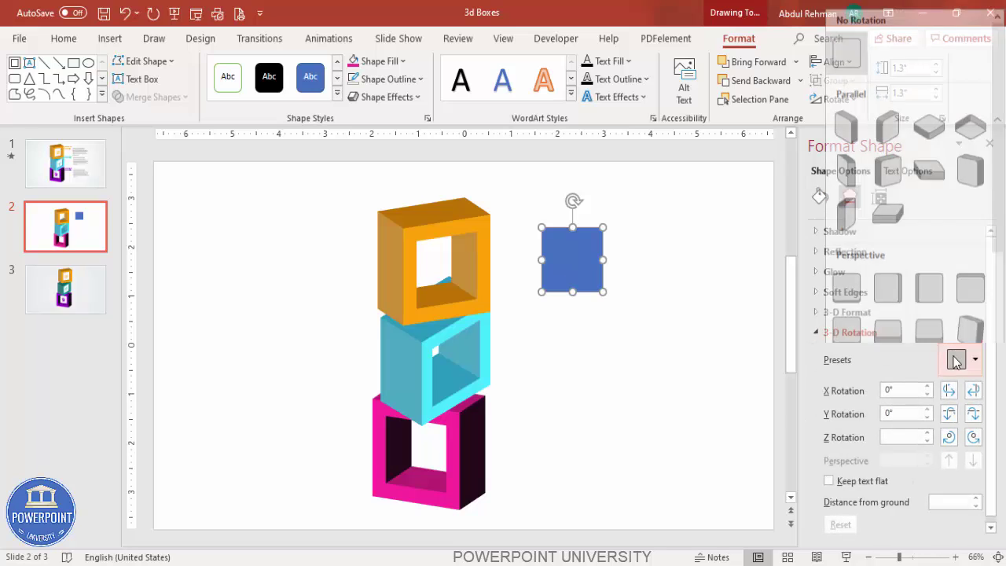
left_click(888, 163)
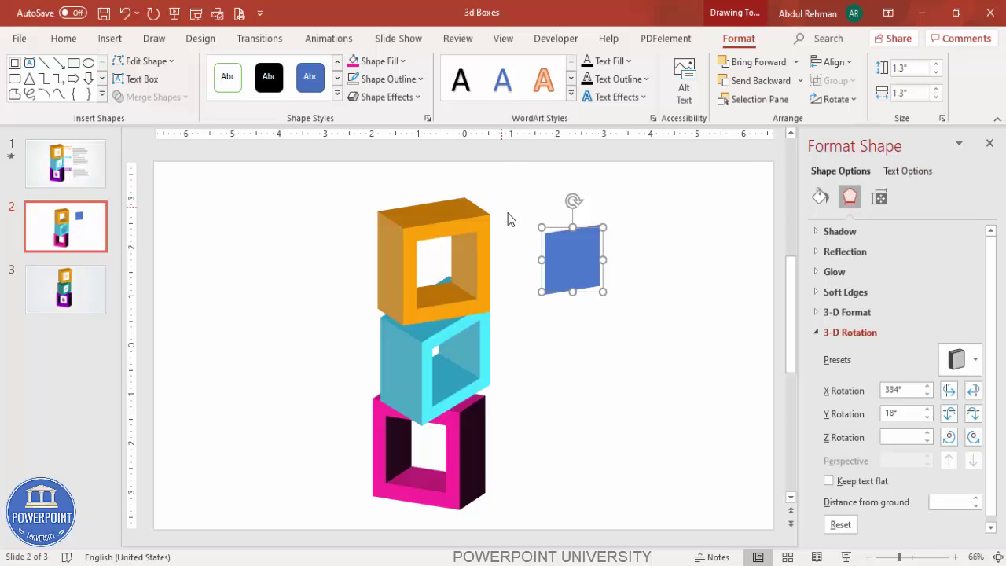
Fill the square grey and fit it as a 1.24" × 1.15" panel in the orange box's opening
left_click(381, 62)
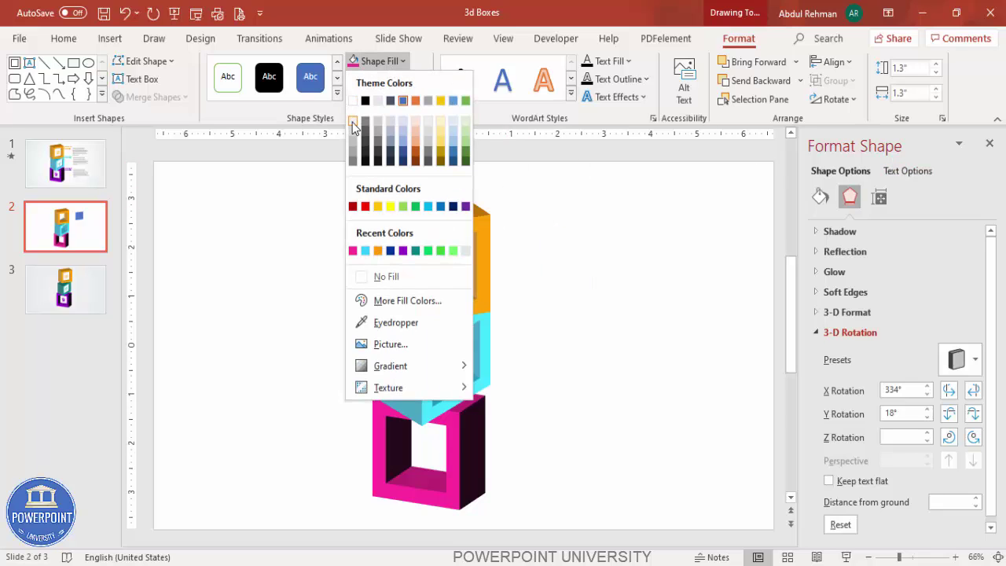
left_click(352, 122)
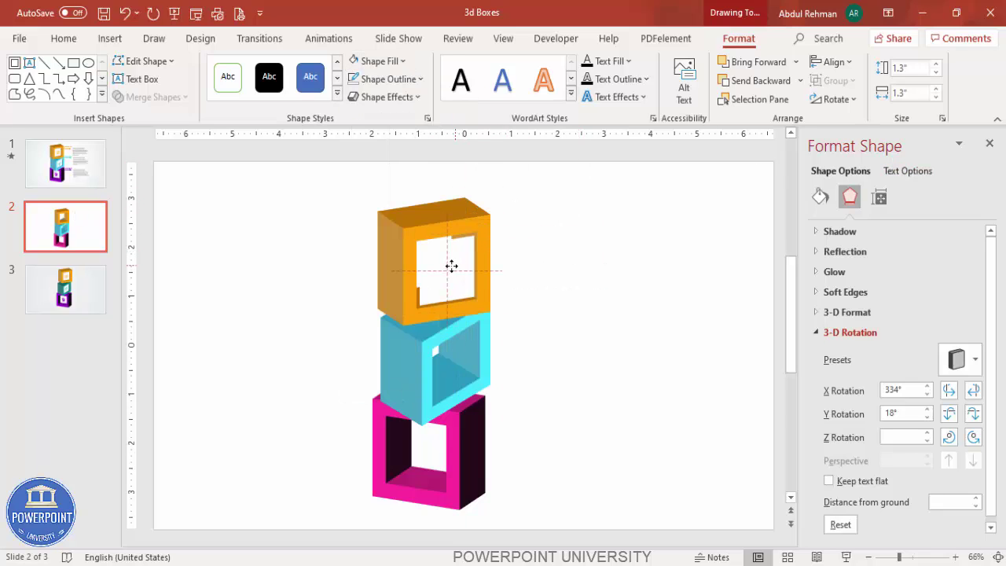
left_click(392, 68)
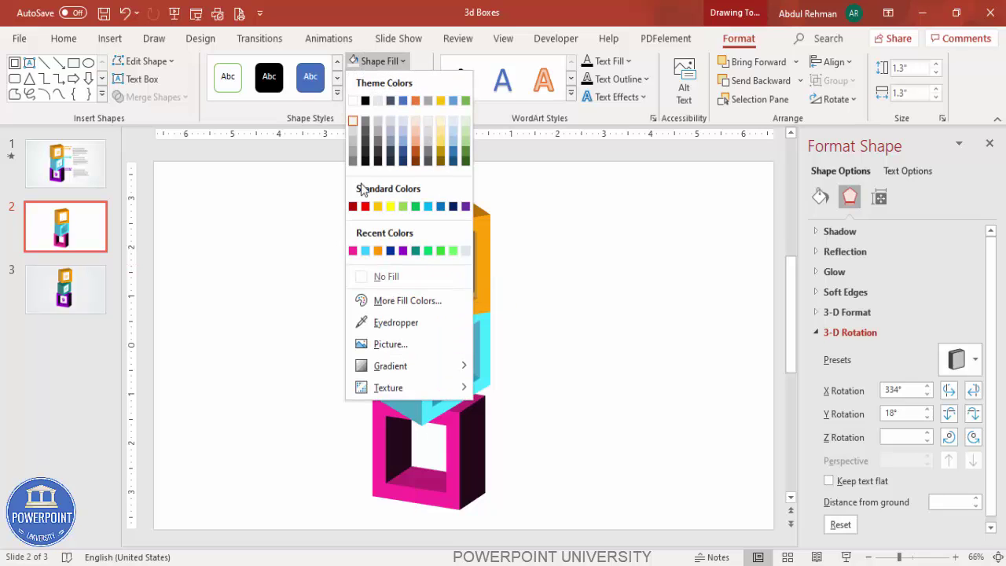
left_click(355, 157)
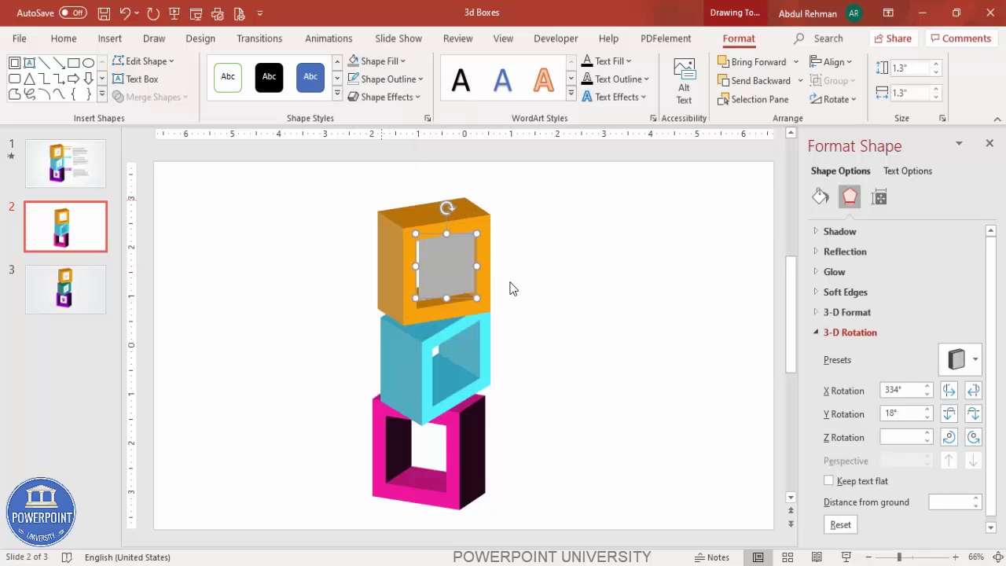
left_click(921, 558)
left_click_drag(467, 343, 458, 344)
left_click_drag(532, 419, 514, 410)
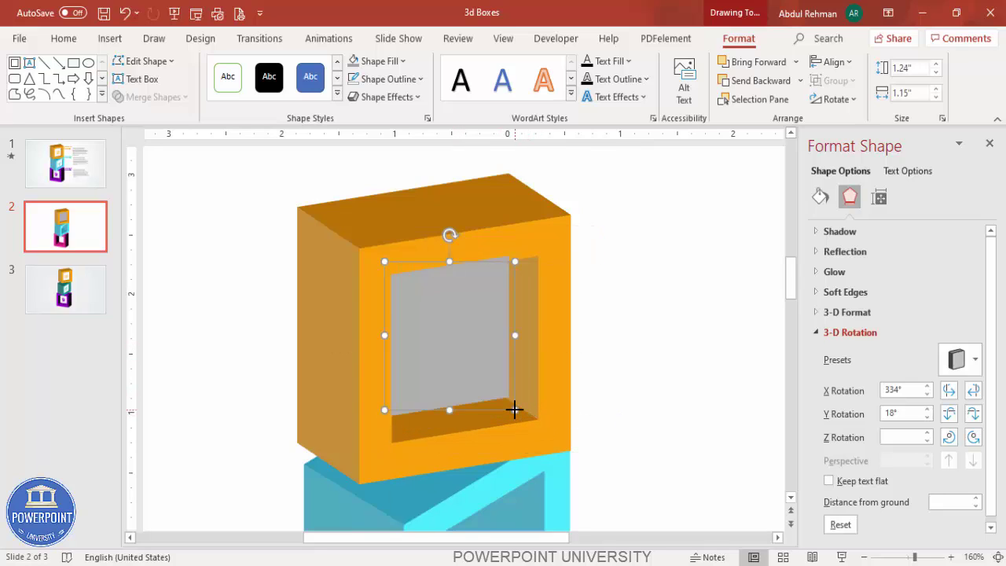
key("Escape")
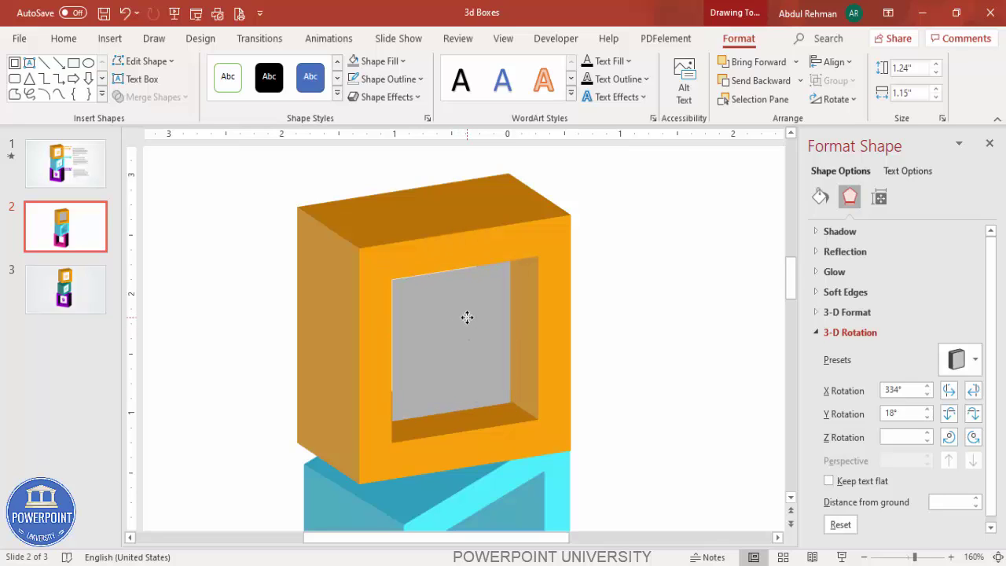
left_click(465, 316)
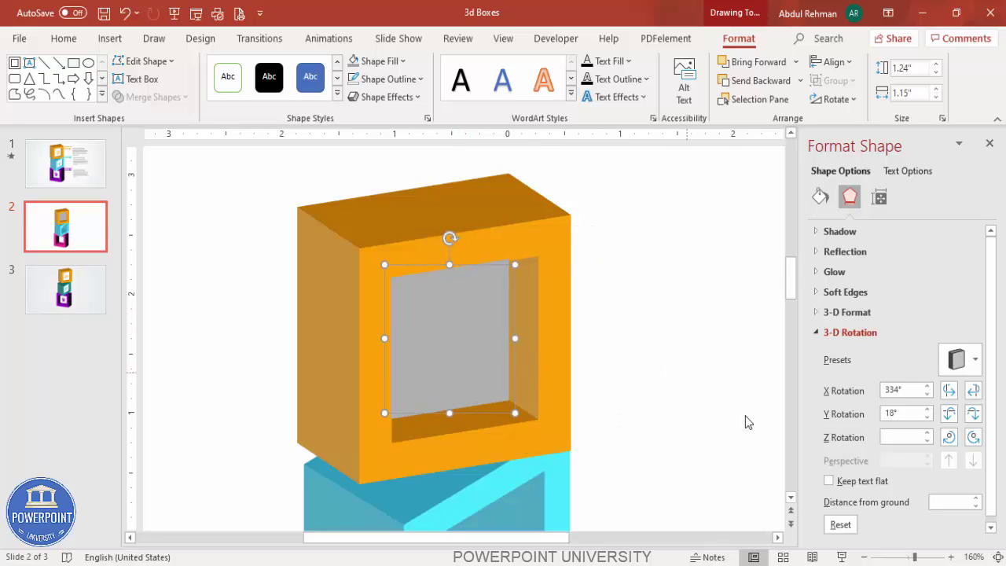
left_click(997, 557)
Copy the grey panel into the cyan box's opening with a matching Parallel rotation preset
left_click(497, 299)
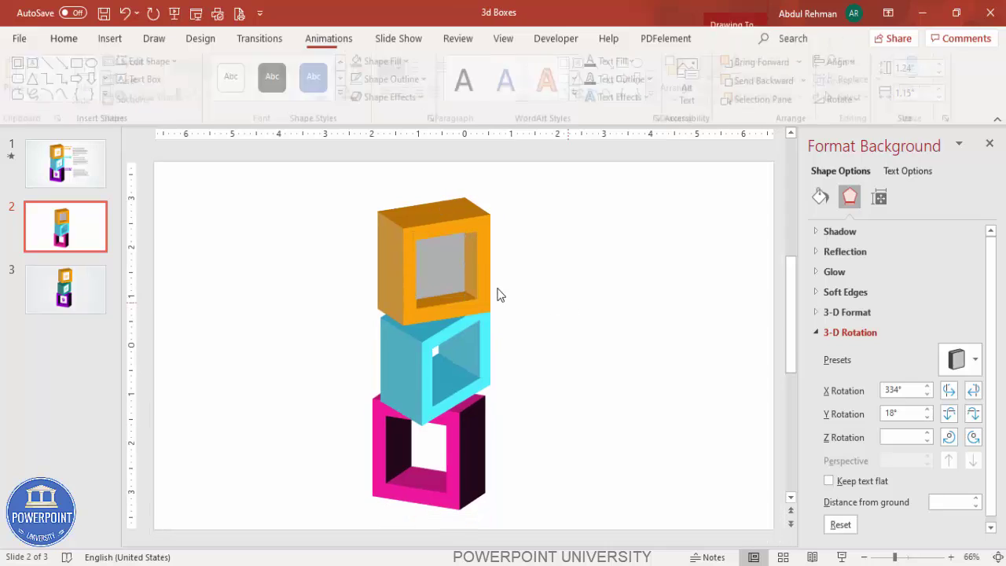
left_click(452, 255)
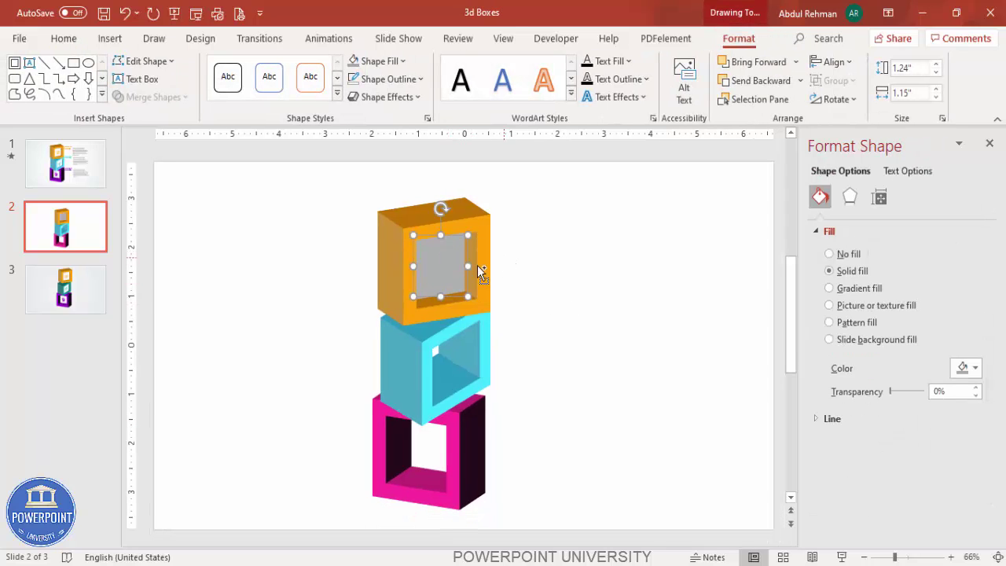
left_click_drag(454, 272, 502, 360)
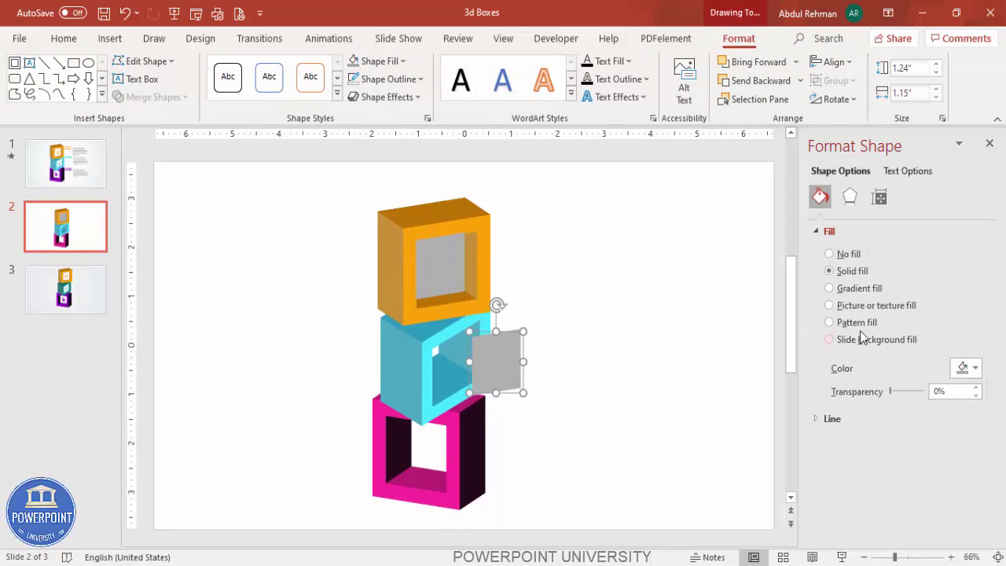
left_click(849, 197)
left_click(960, 362)
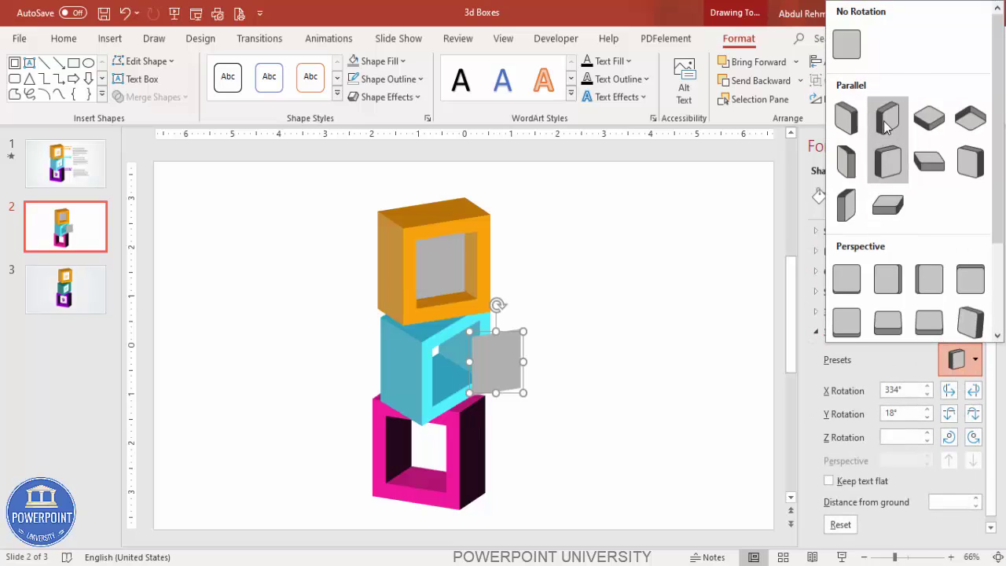
left_click(887, 162)
left_click_drag(511, 367, 476, 330)
left_click(921, 558)
left_click(989, 556)
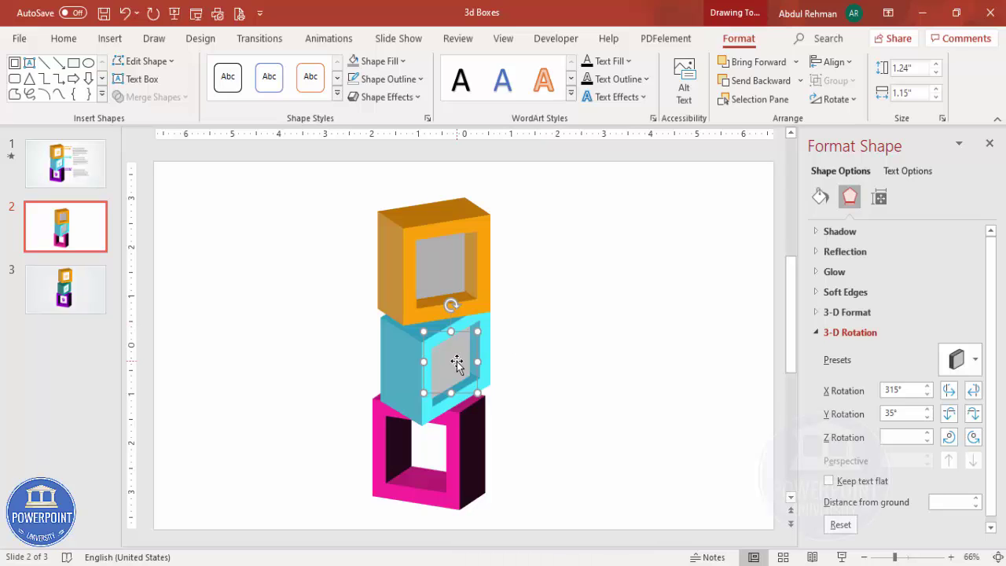
Copy the grey panel into the pink box's opening, rotated Off Axis 2: Left, and nudge it into place
left_click_drag(457, 363, 467, 459)
left_click(969, 359)
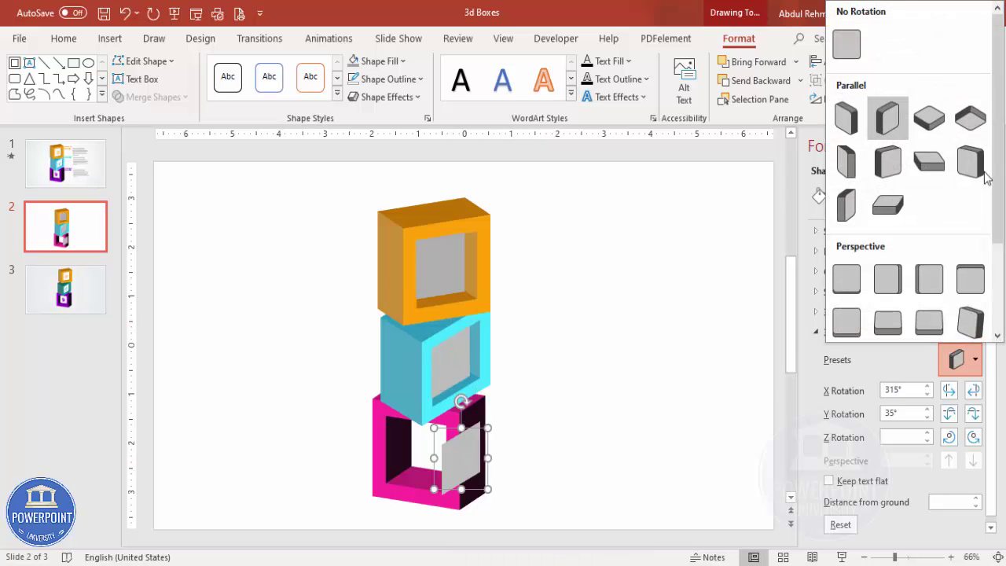
left_click(970, 162)
left_click_drag(447, 449, 431, 445)
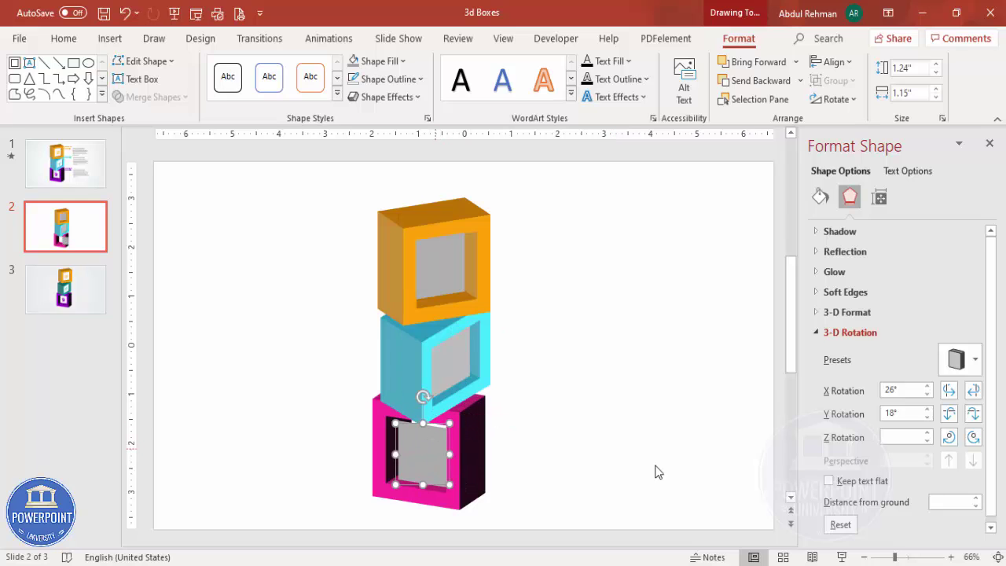
scroll(513, 328, "up", 6, "ctrl")
left_click_drag(513, 327, 504, 315)
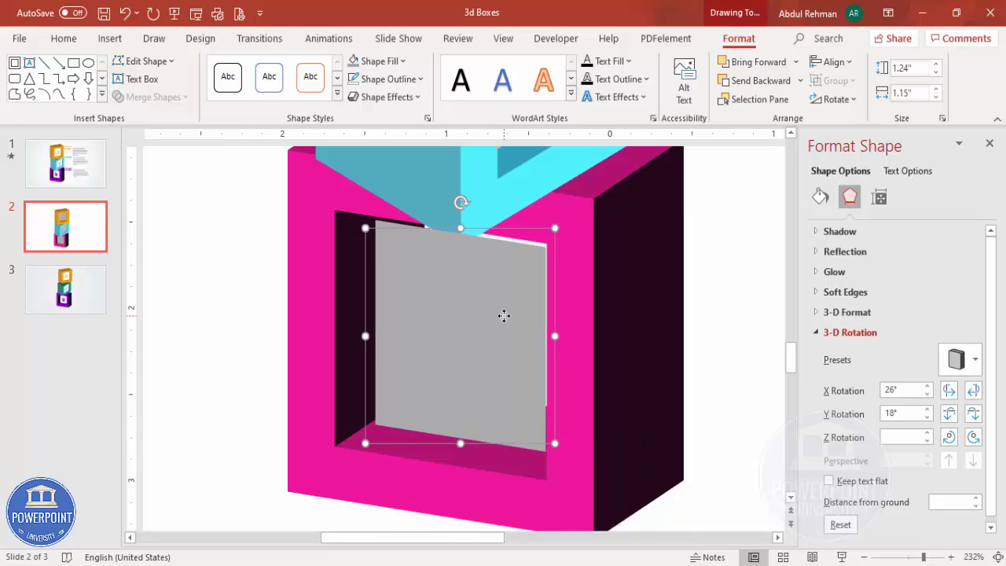
key("ctrl+Right")
key("ctrl+Right")
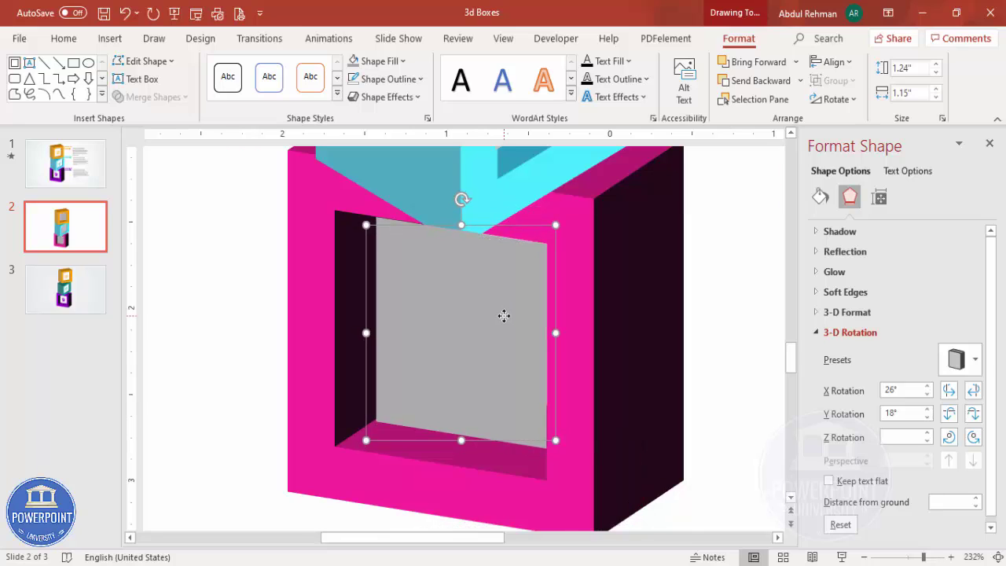
left_click(995, 555)
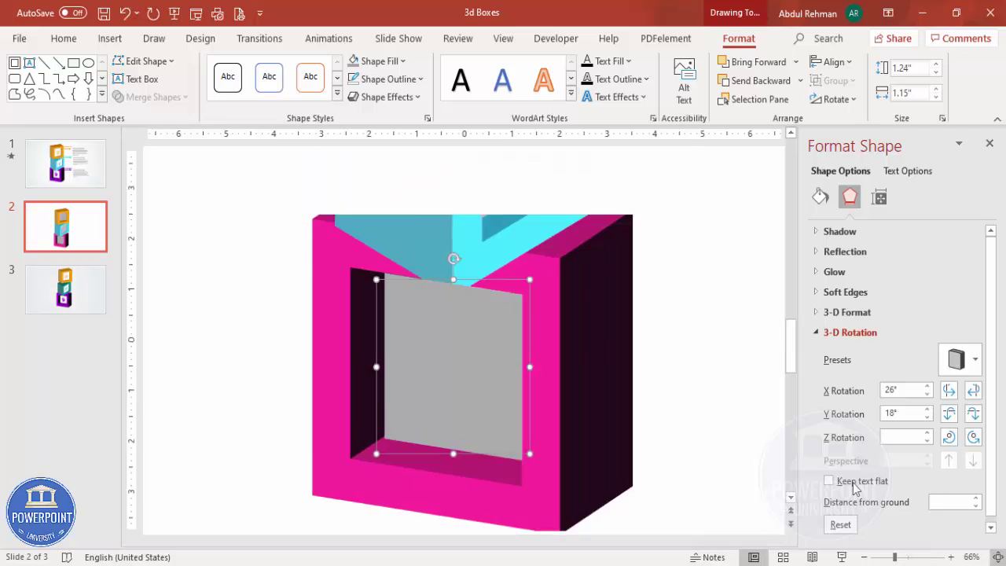
left_click(595, 348)
Insert the pie chart, target and presentation-chart icons and move them beside the box stack
left_click(110, 38)
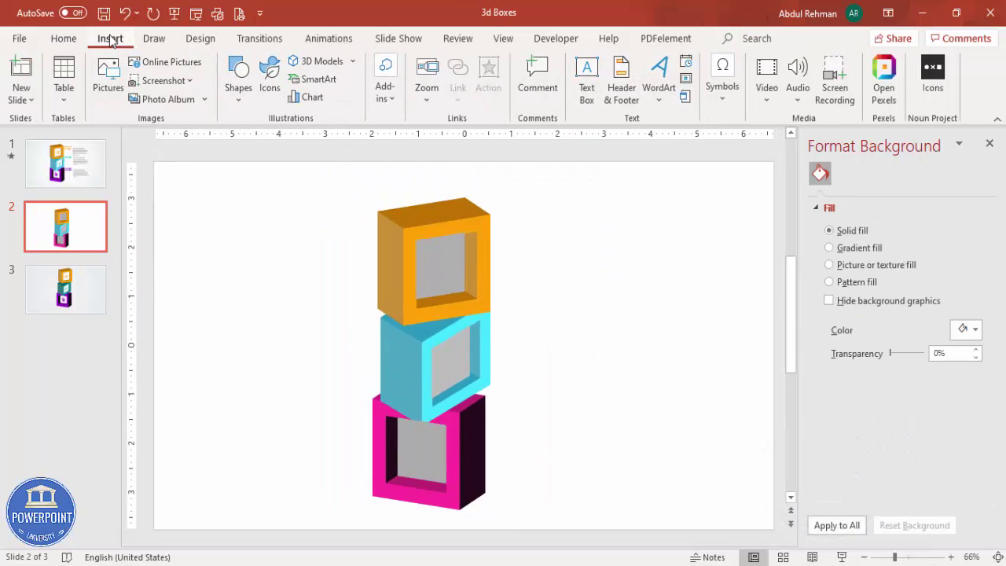
left_click(265, 78)
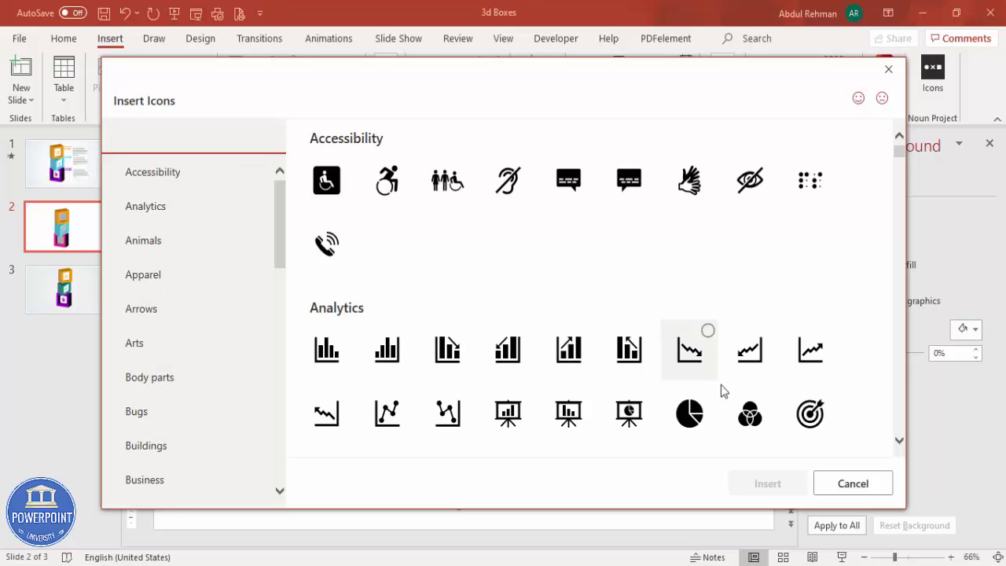
left_click(694, 423)
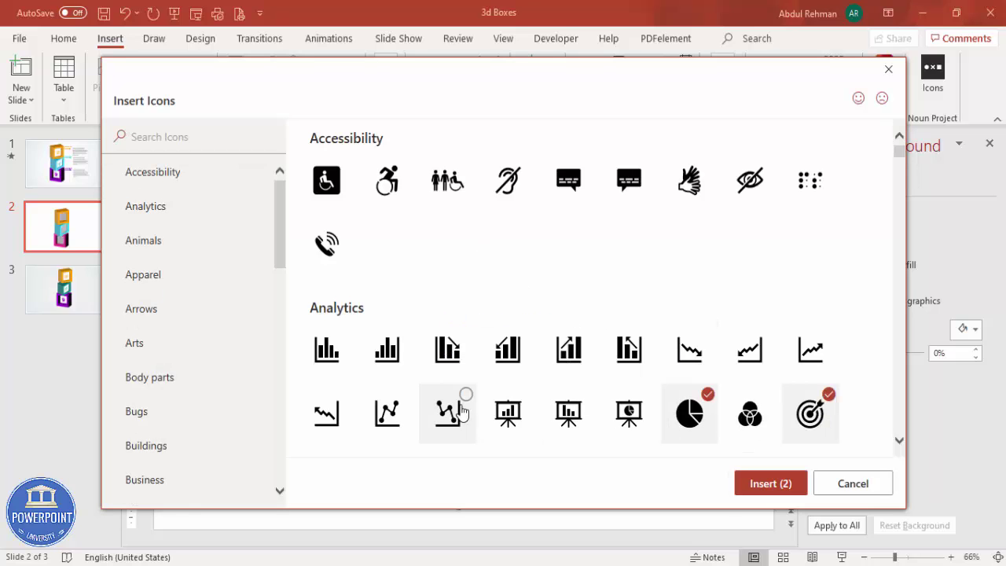
left_click(512, 416)
left_click(751, 482)
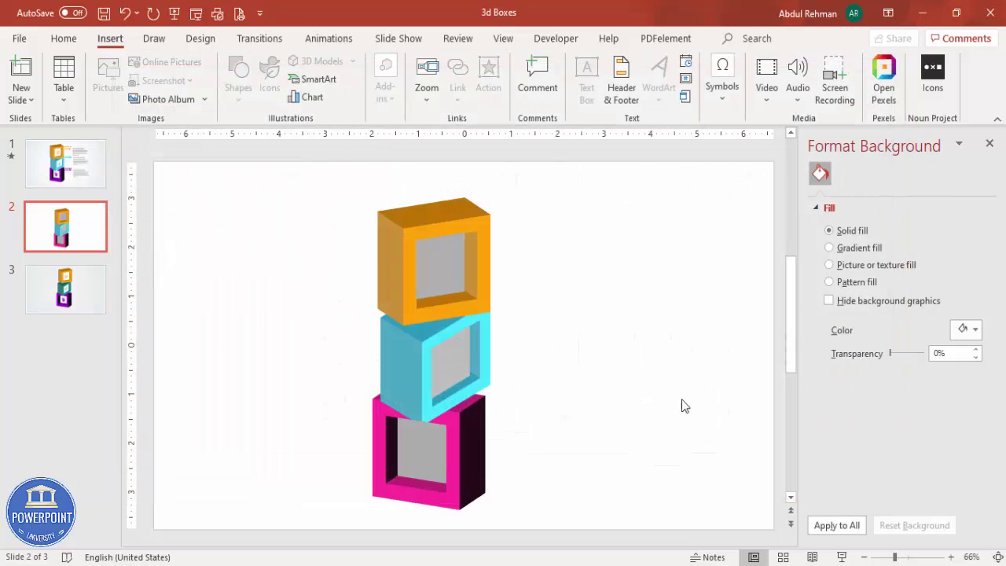
left_click_drag(477, 352, 571, 328)
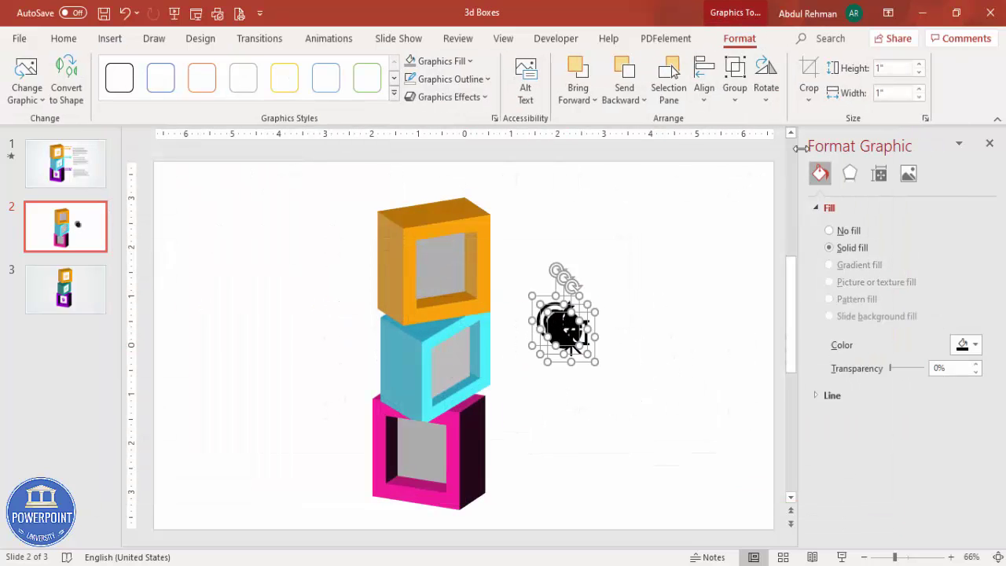
Resize the icons to 0.6" height and place the presentation icon on the orange box's panel
left_click(897, 71)
type(".6")
key("Return")
left_click(652, 287)
left_click_drag(554, 318, 408, 465)
Tilt the presentation, pie-chart and target icons with Parallel 3-D rotation presets
left_click(451, 263)
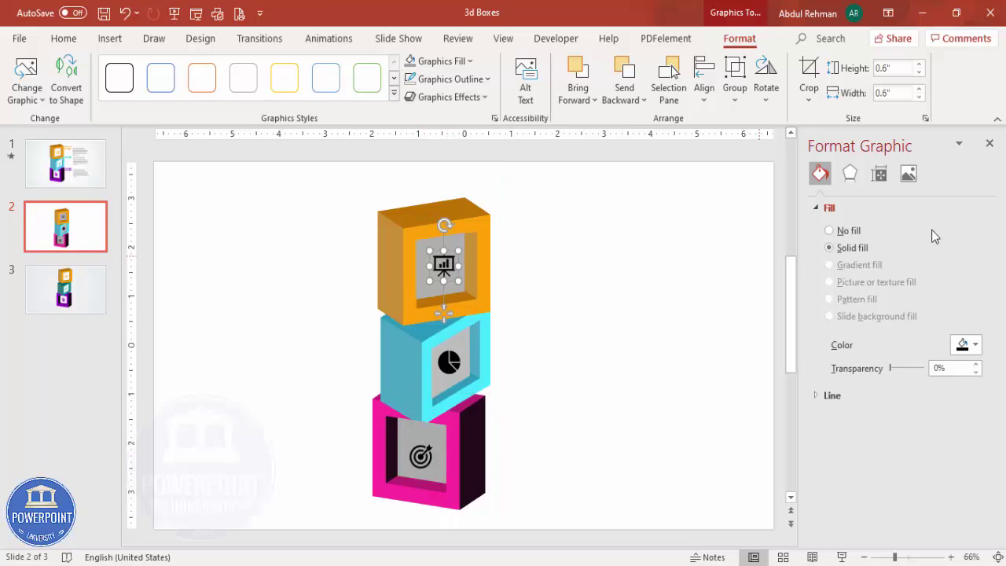
left_click(849, 173)
left_click(956, 336)
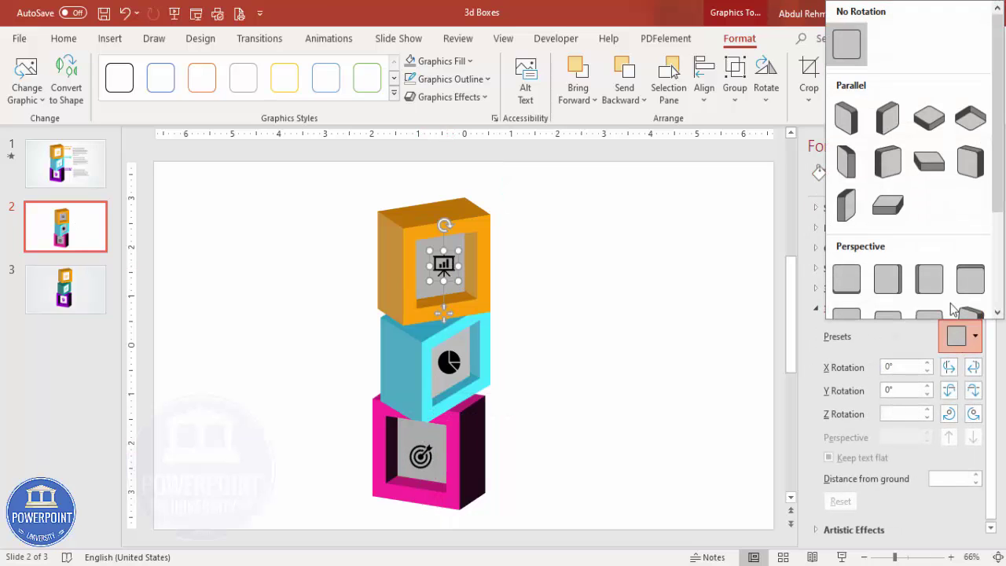
left_click(893, 164)
left_click(448, 370)
left_click(959, 337)
key("Escape")
left_click(421, 460)
left_click(960, 336)
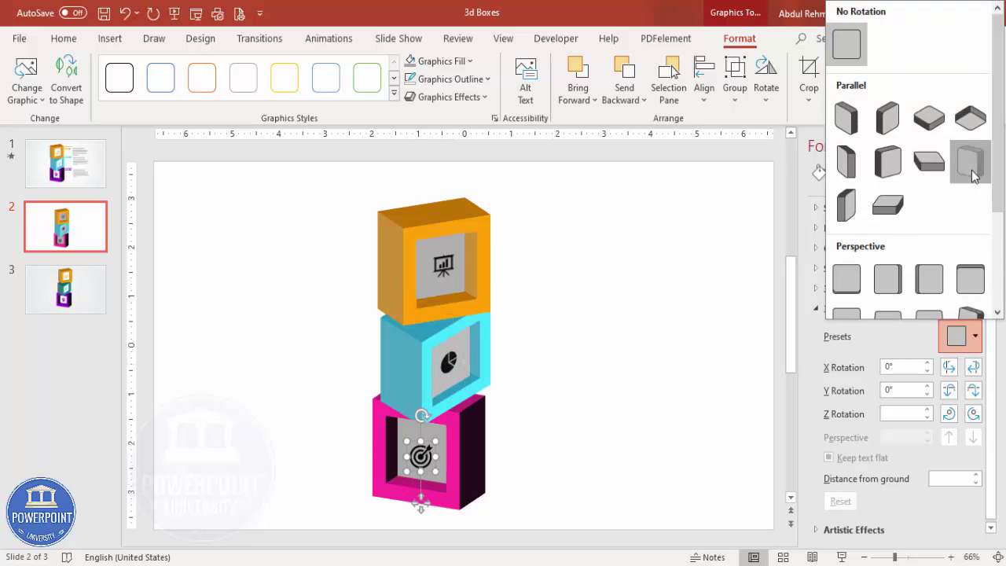
left_click(973, 176)
left_click(628, 359)
Fill the presentation icon orange, the pie-chart icon cyan and the target icon pink
left_click(440, 267)
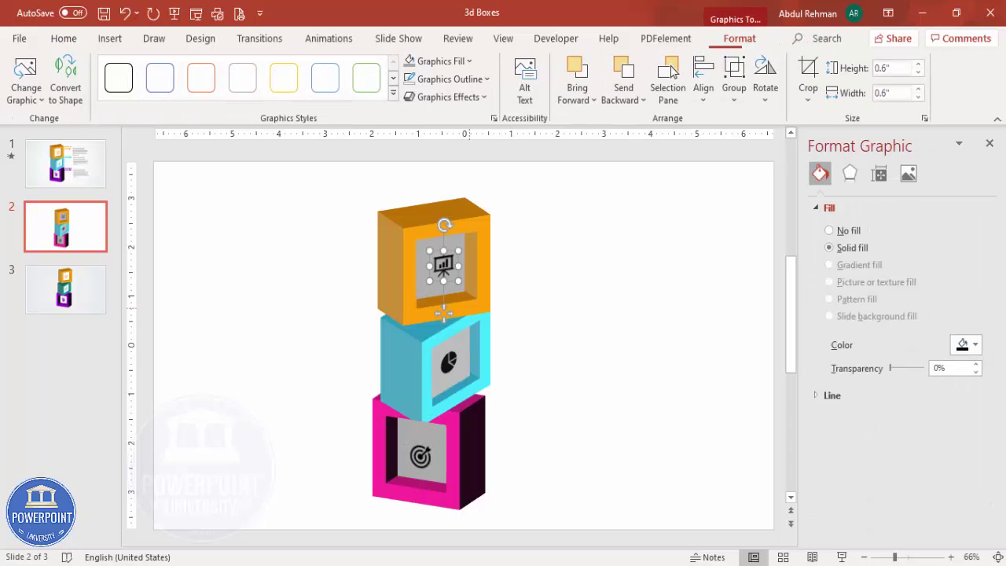
left_click(436, 61)
left_click(435, 250)
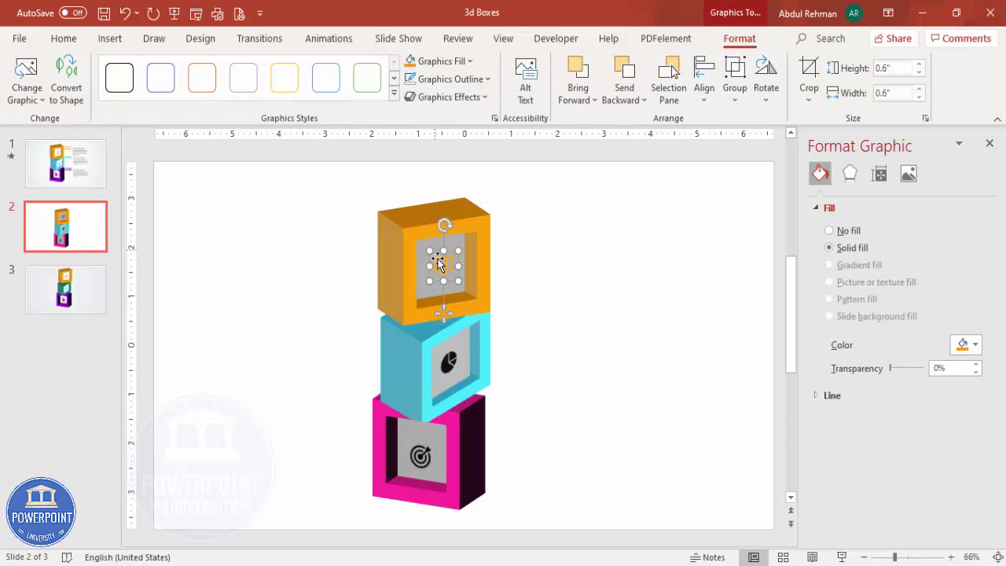
left_click(450, 363)
left_click(440, 60)
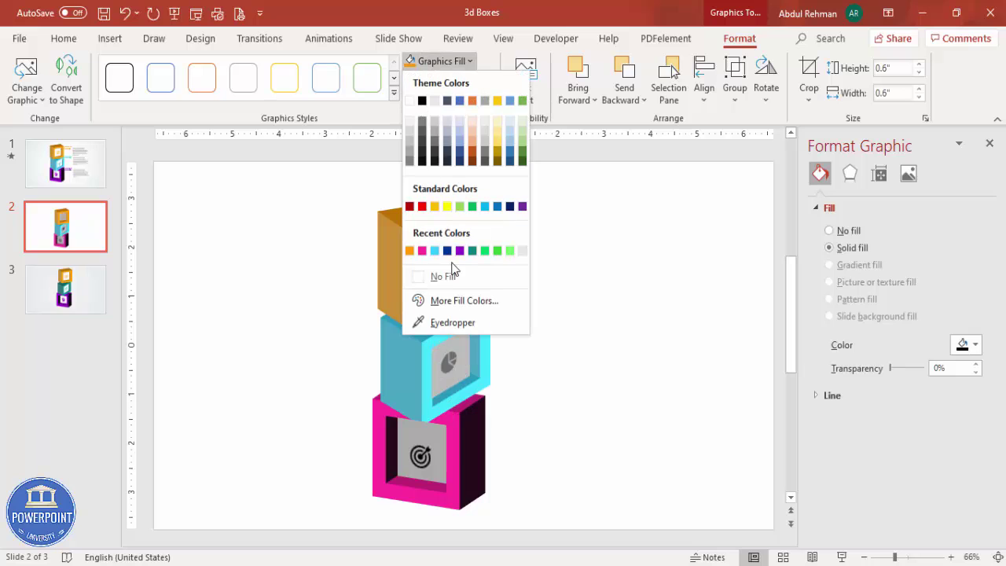
left_click(422, 251)
left_click(436, 60)
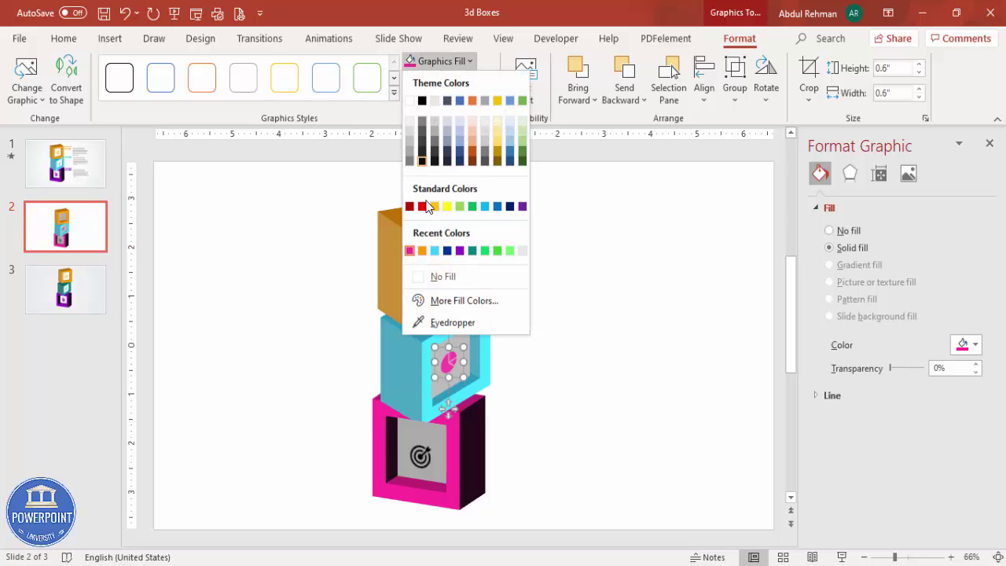
left_click(435, 250)
left_click(425, 457)
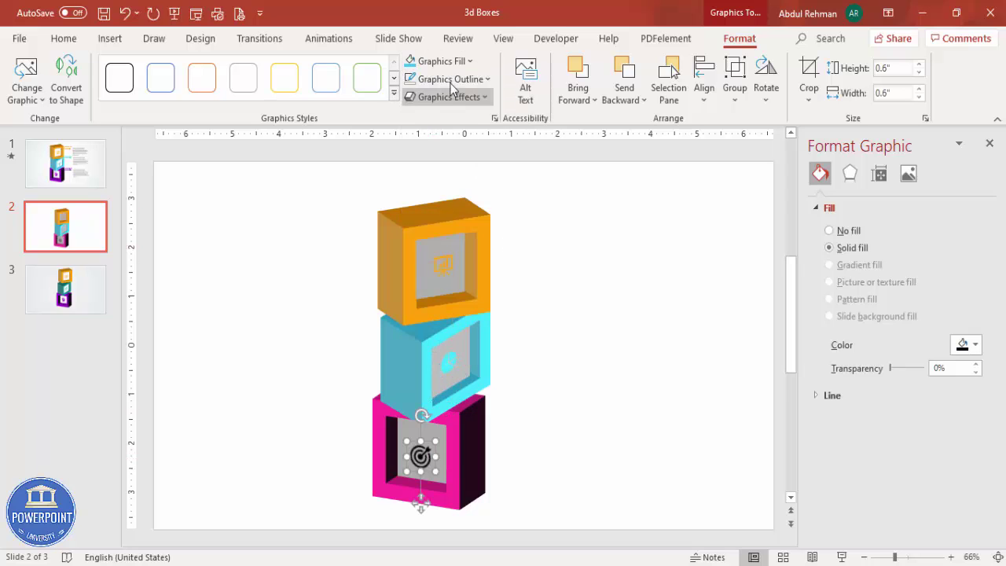
left_click(440, 60)
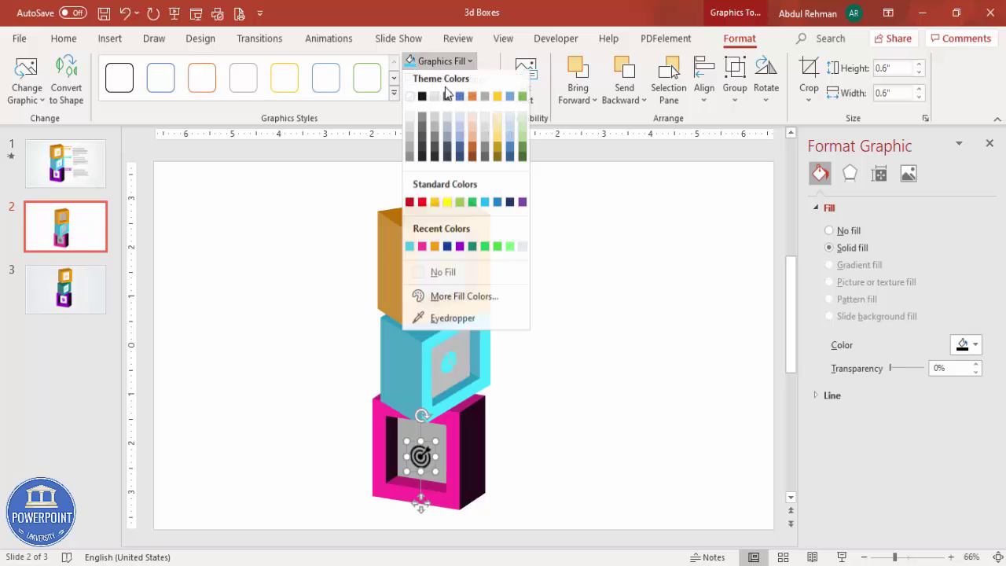
left_click(423, 250)
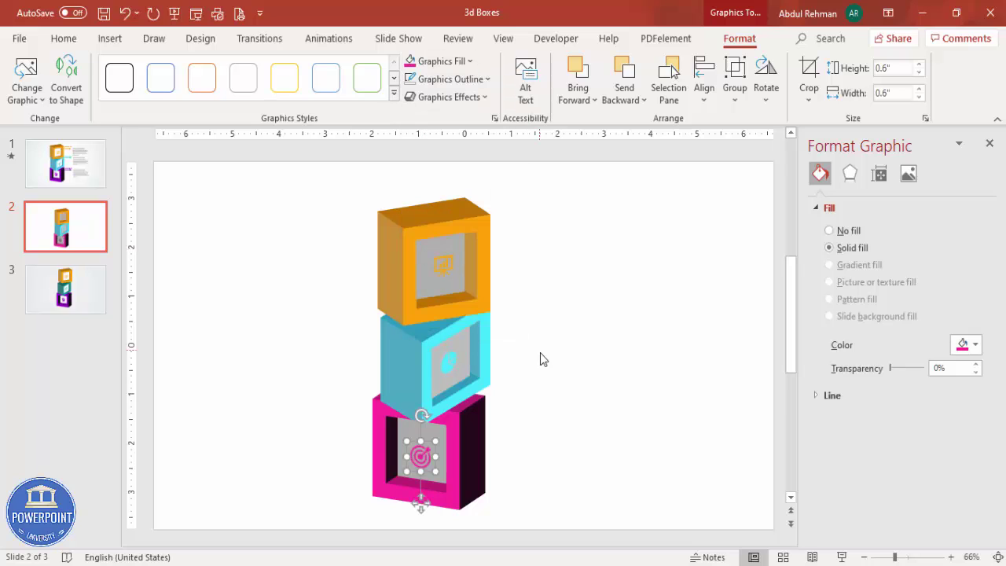
Fill the three grey inner squares with white
left_click(453, 284)
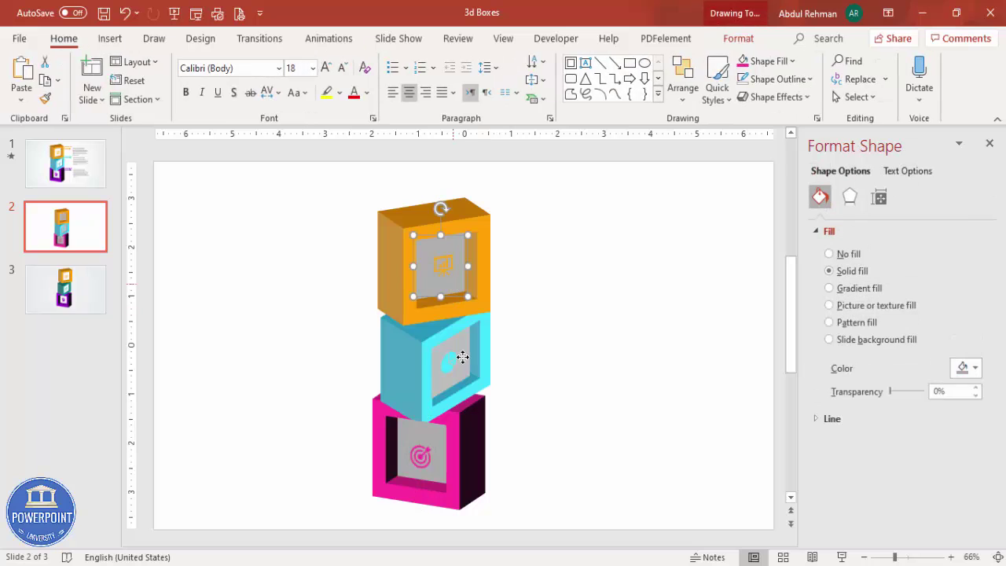
left_click(462, 350, "shift")
left_click(402, 431, "shift")
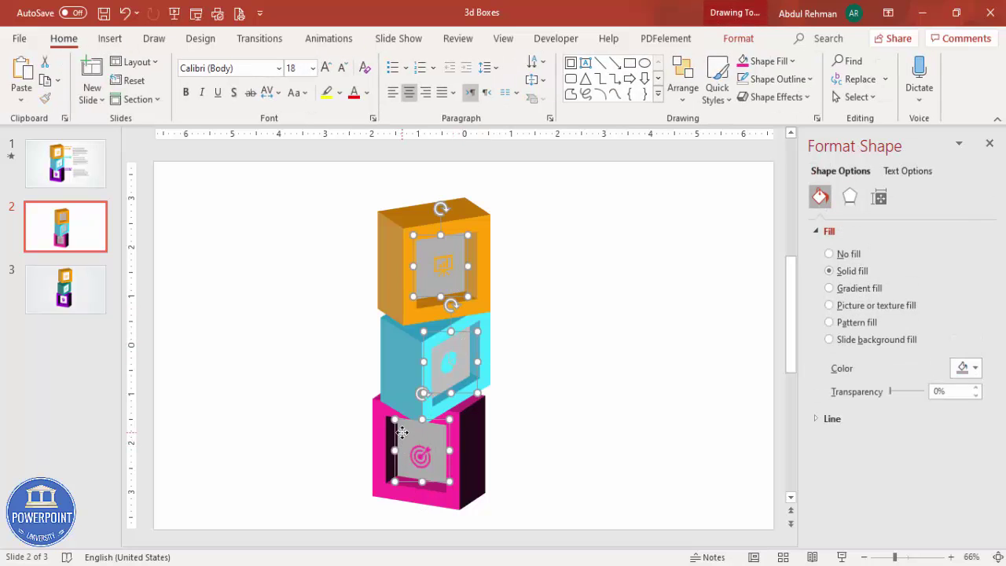
left_click(767, 61)
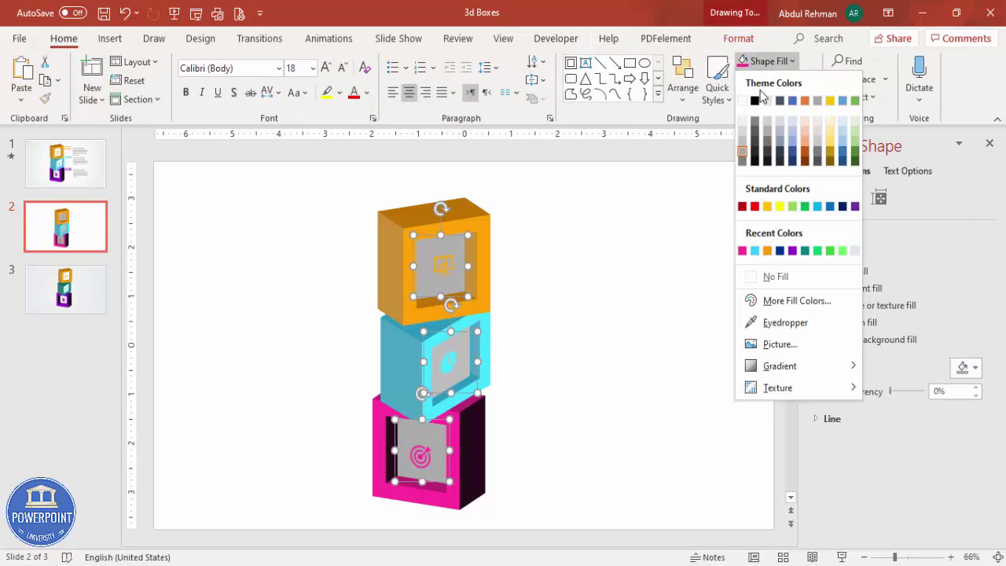
left_click(742, 103)
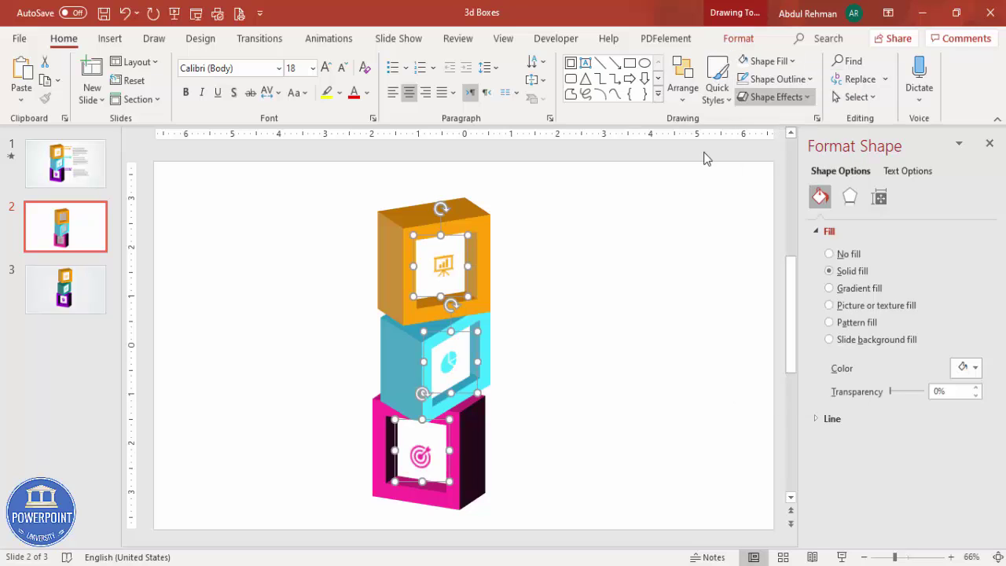
left_click(605, 321)
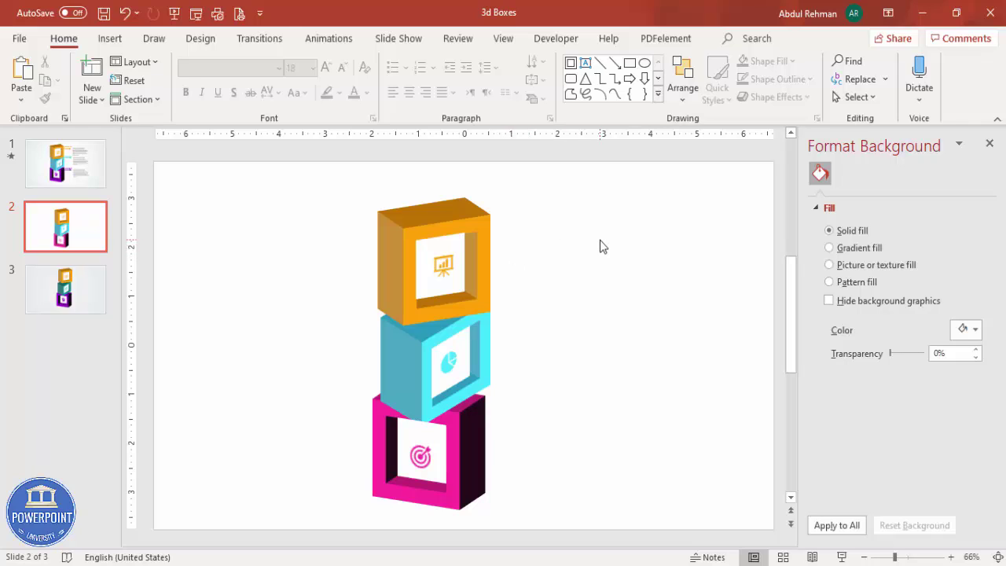
Group the orange, cyan and pink boxes each with their square and icon
left_click_drag(311, 167, 571, 342)
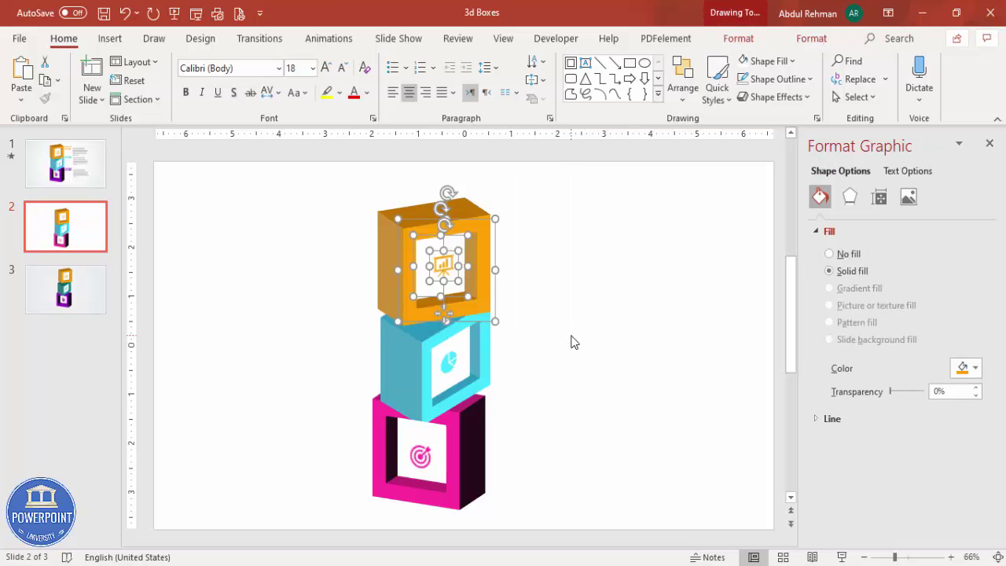
key("ctrl+g")
left_click(319, 291)
left_click_drag(314, 275, 577, 437)
key("ctrl+g")
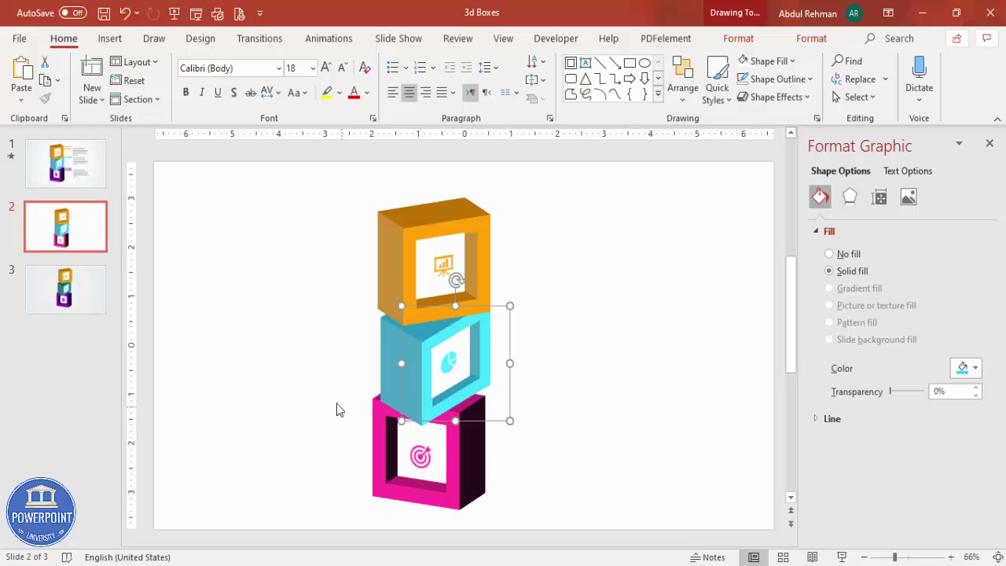
left_click(321, 373)
left_click_drag(321, 366, 571, 548)
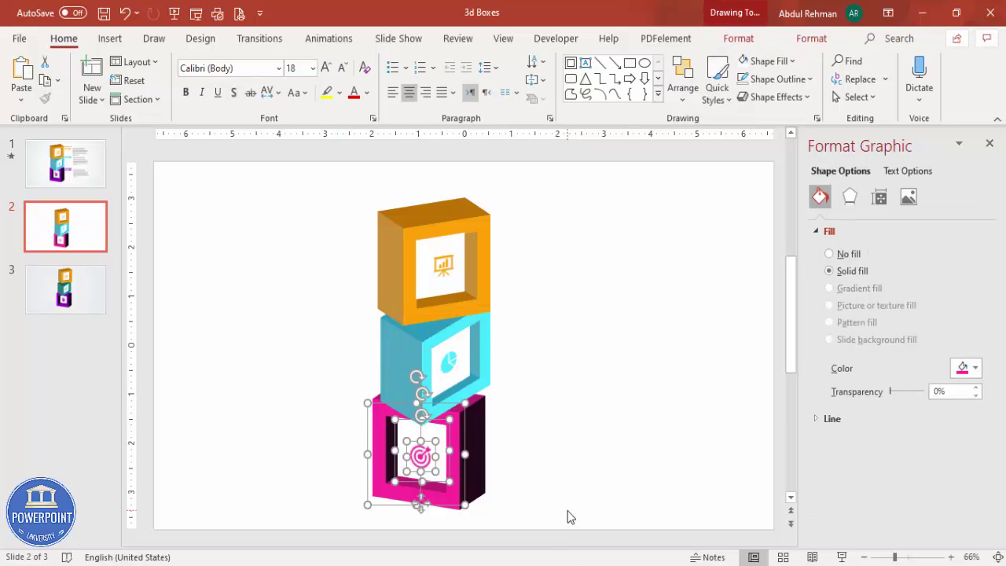
key("ctrl+g")
Add a text box reading 'OPTION 03' to the right of the orange box
left_click(550, 335)
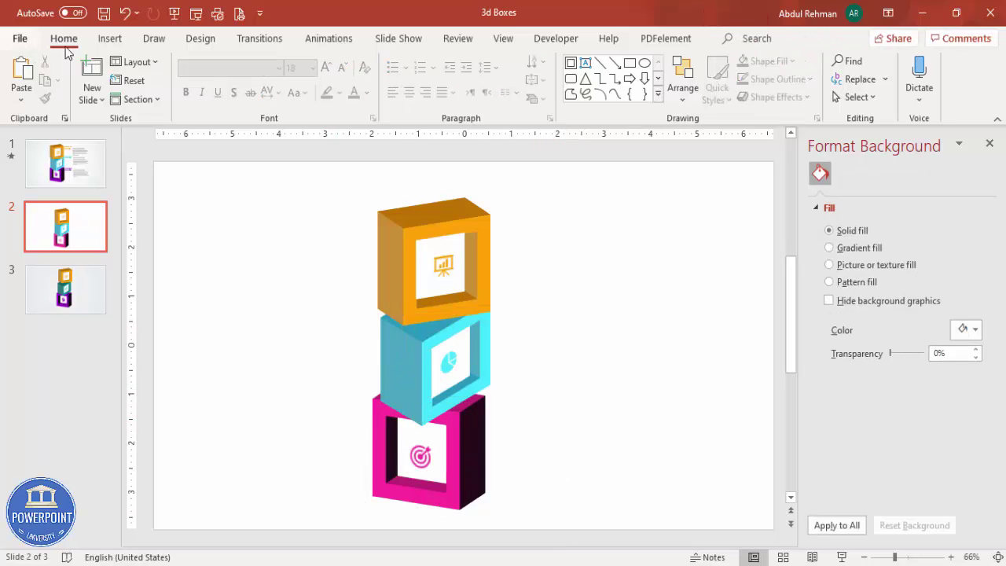
left_click(110, 38)
left_click(587, 78)
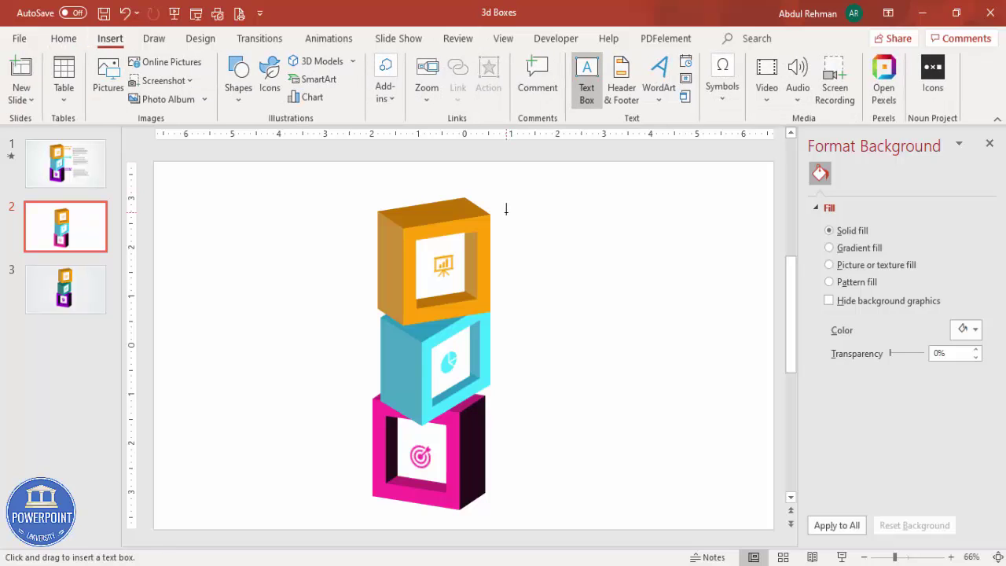
left_click_drag(503, 209, 620, 235)
type("OPTION 0")
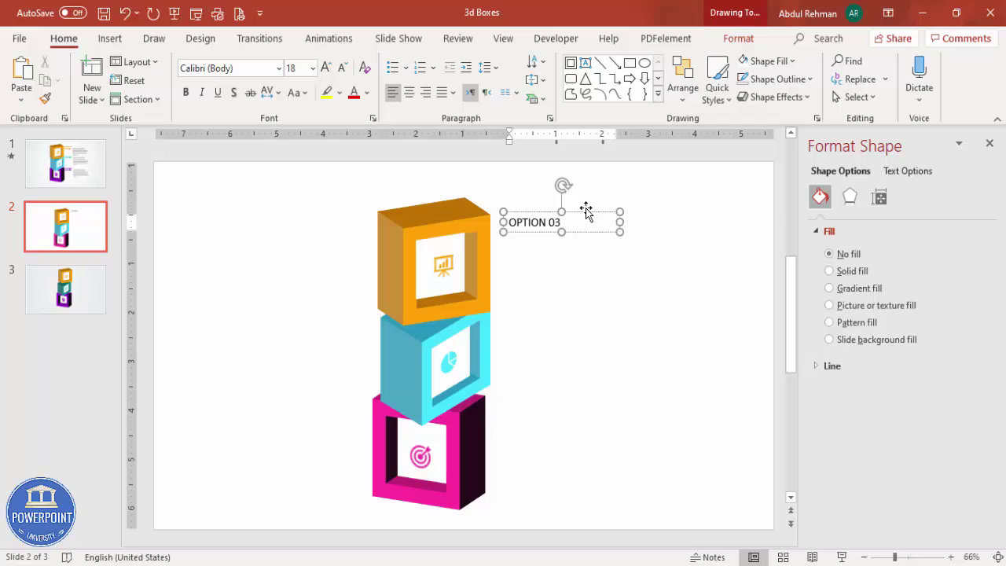
type("3")
left_click(586, 212)
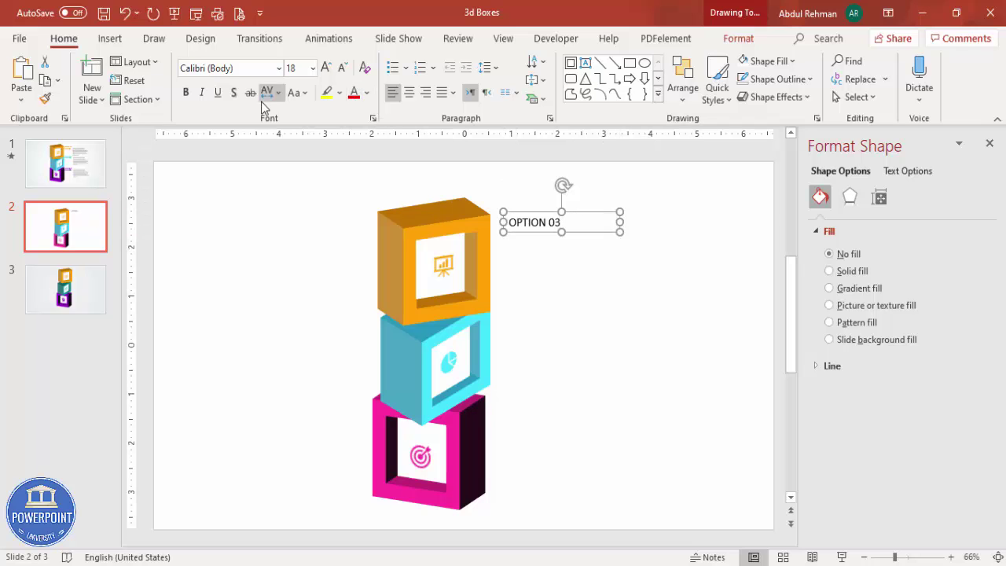
Make OPTION 03 bold and orange, aligned beside the orange box's top
left_click(187, 94)
left_click(366, 93)
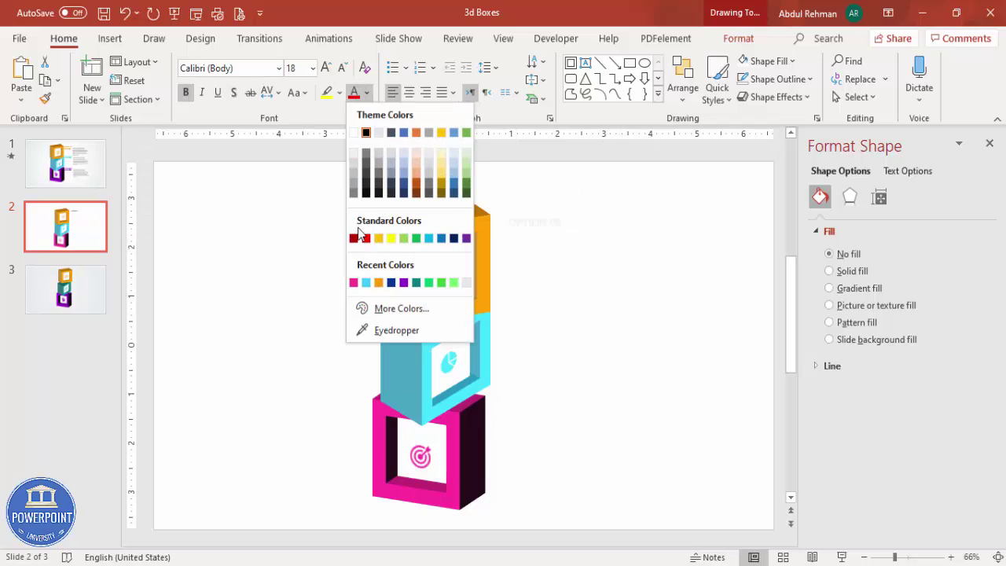
left_click(380, 282)
left_click_drag(550, 214, 586, 304)
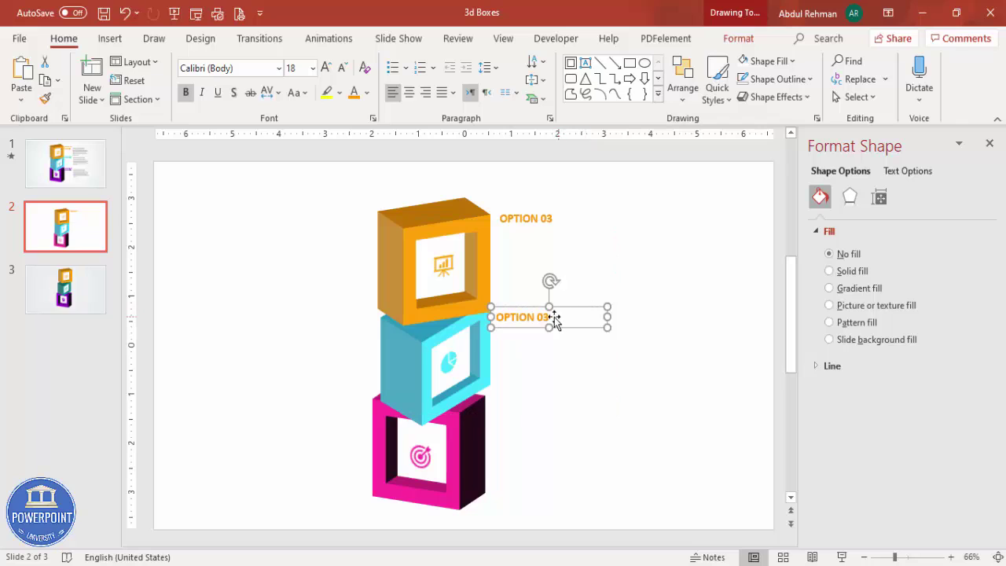
Change the copied label to OPTION 02 and colour it cyan
left_click(547, 316)
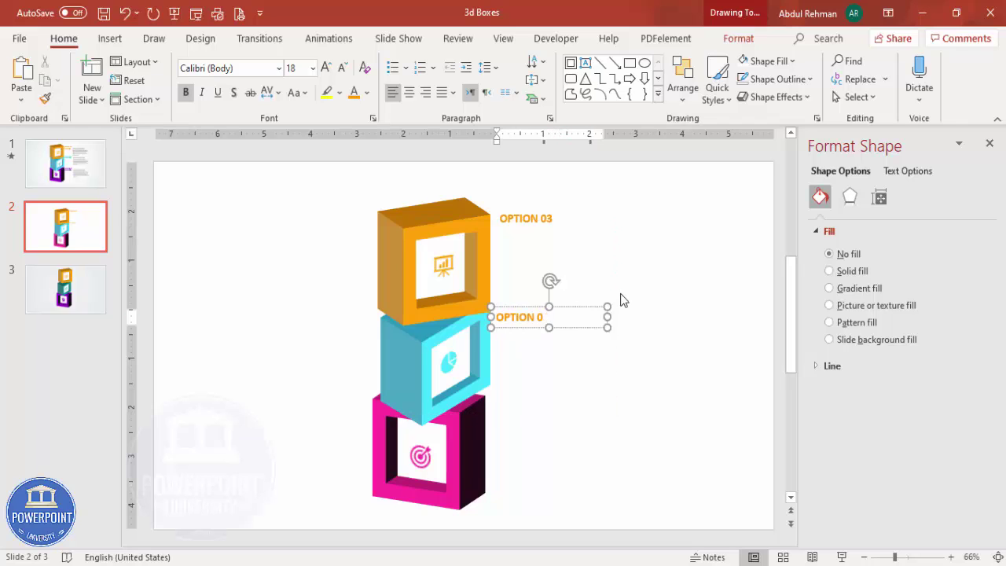
left_click(561, 308)
left_click(366, 92)
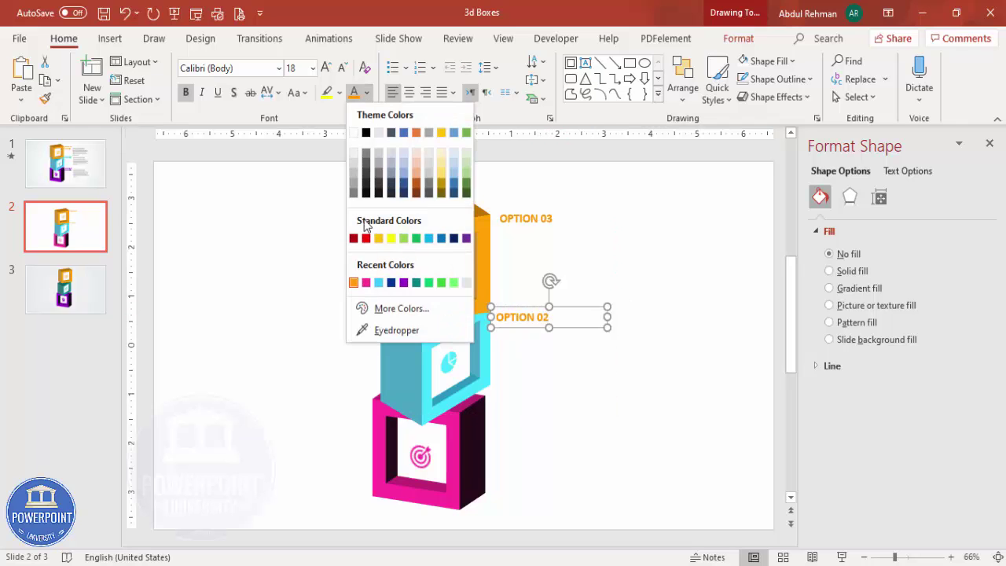
left_click(378, 282)
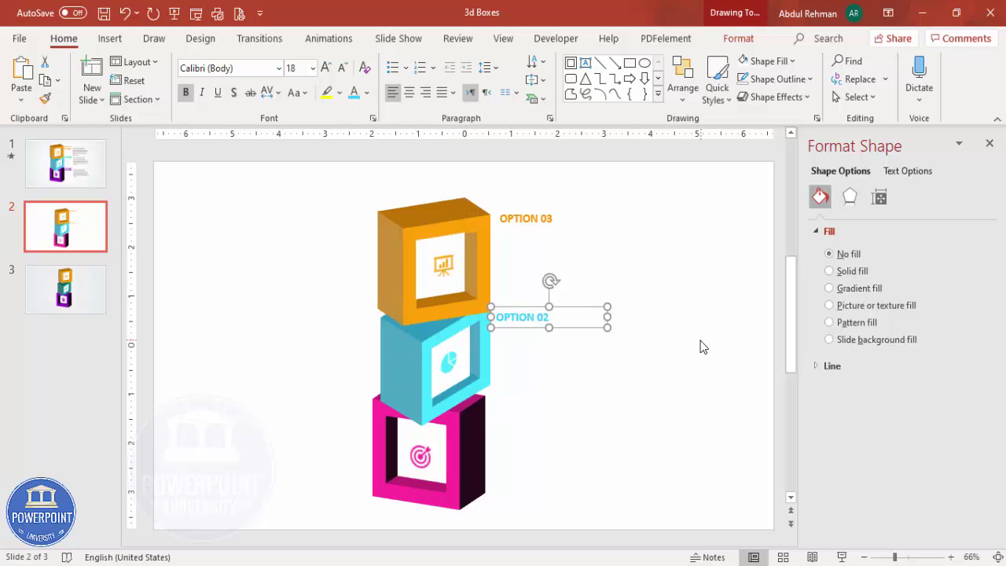
Copy the label beside the pink box as a pink OPTION 01, aligned to its top
left_click_drag(584, 306, 583, 405)
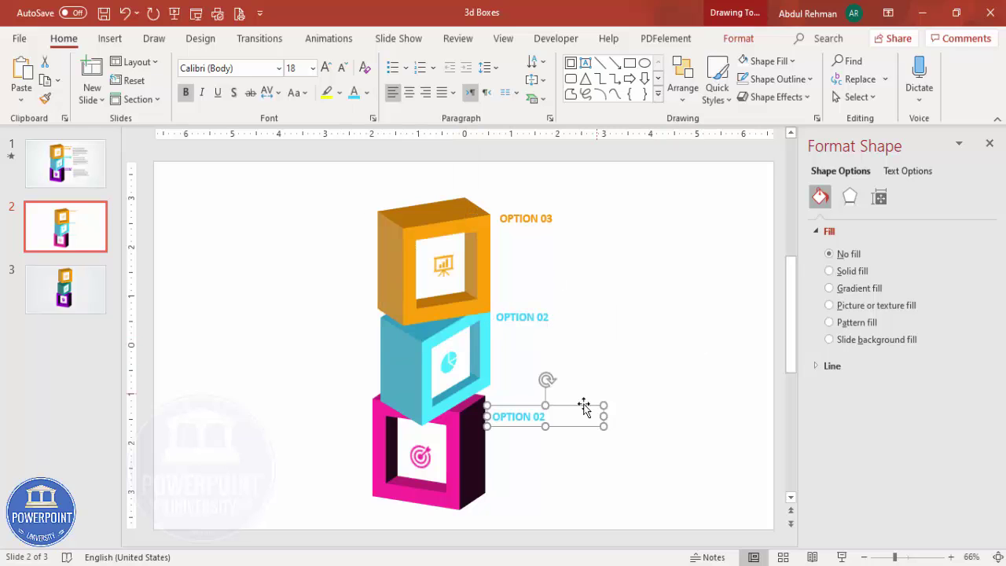
left_click(542, 416)
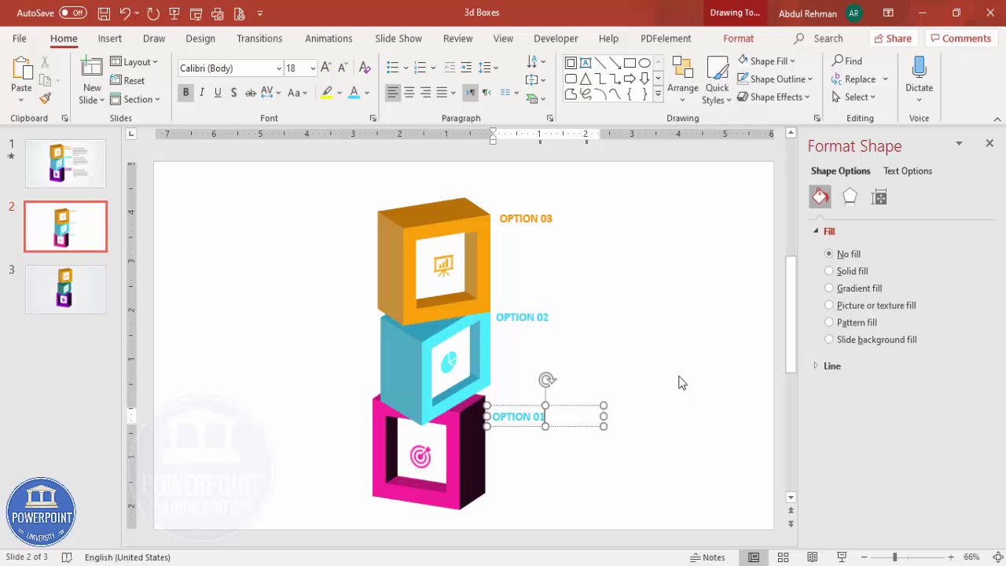
type("1")
left_click(568, 409)
left_click(366, 92)
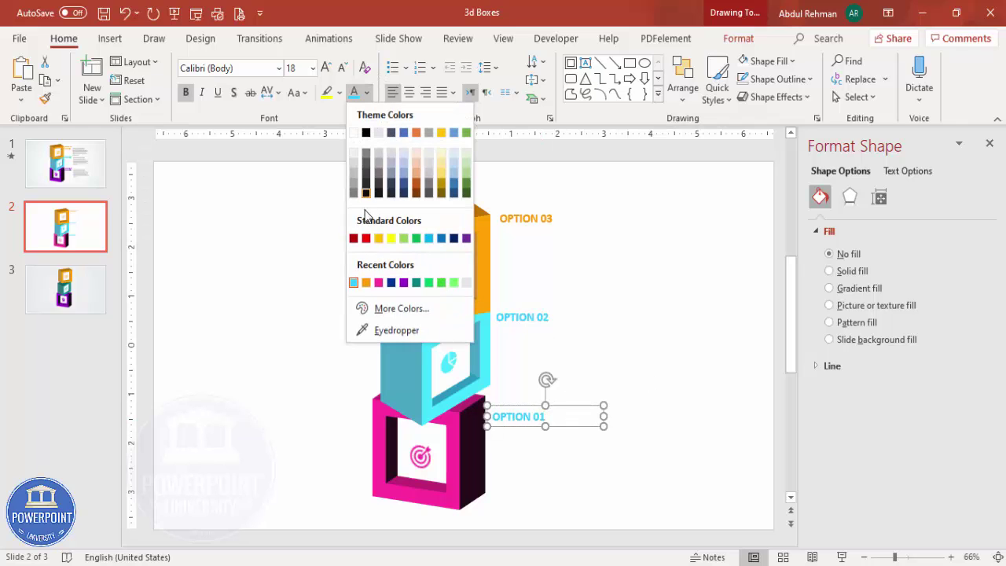
left_click(378, 282)
left_click_drag(512, 411, 511, 403)
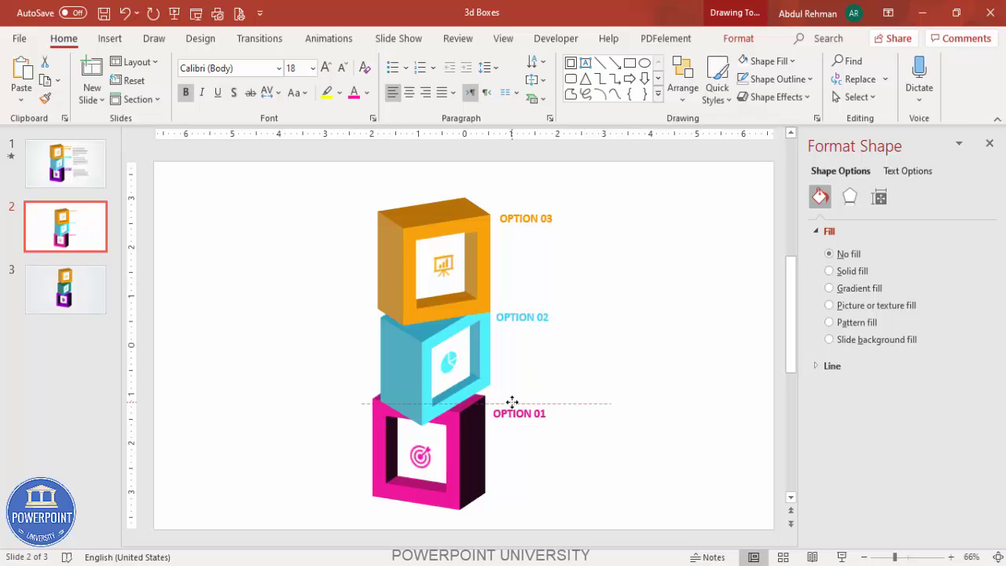
left_click(110, 39)
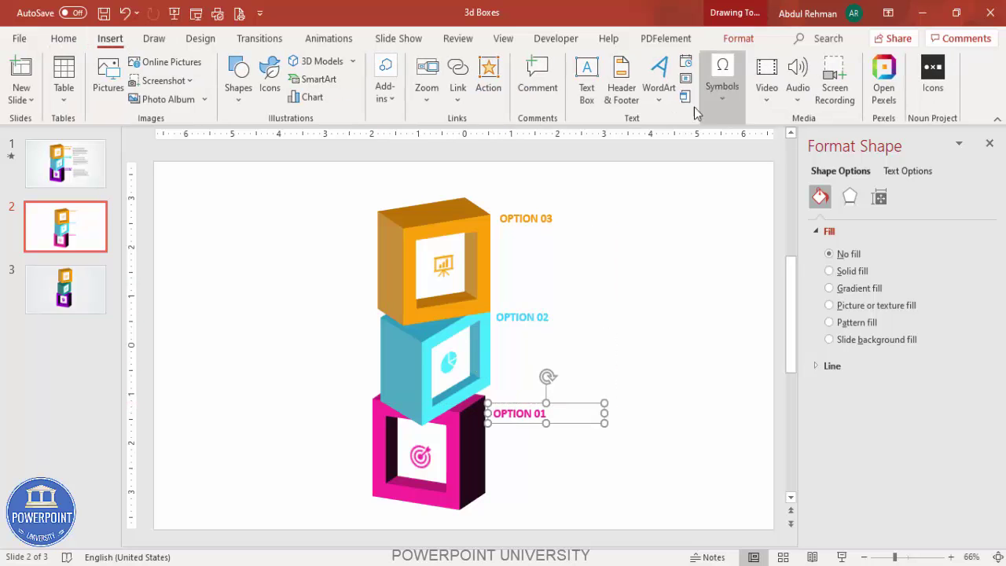
Add grey 14 pt 'Add detail text here' text under OPTION 03
left_click(588, 79)
left_click_drag(505, 228, 675, 273)
type("Add detai")
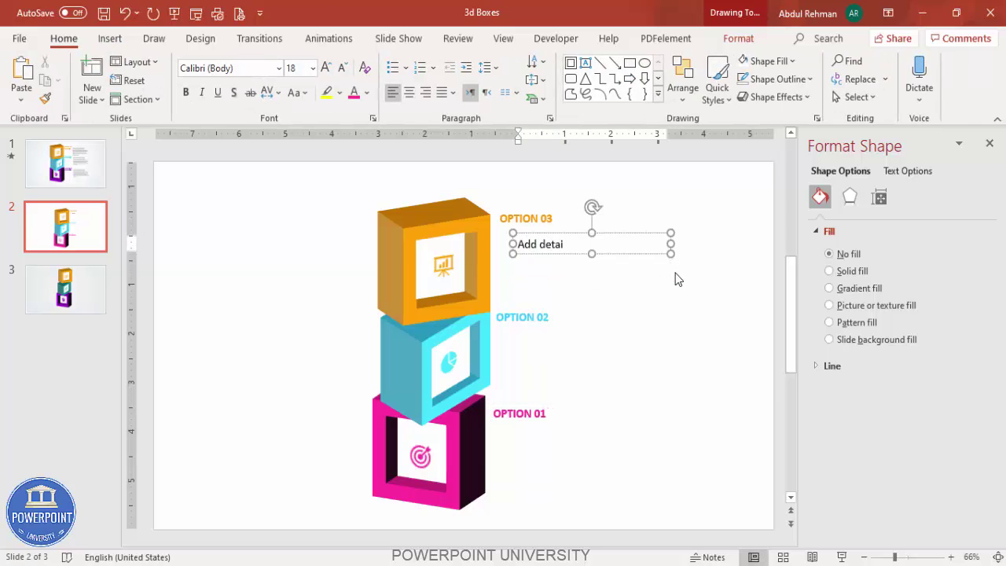
type("l text here")
left_click(651, 240)
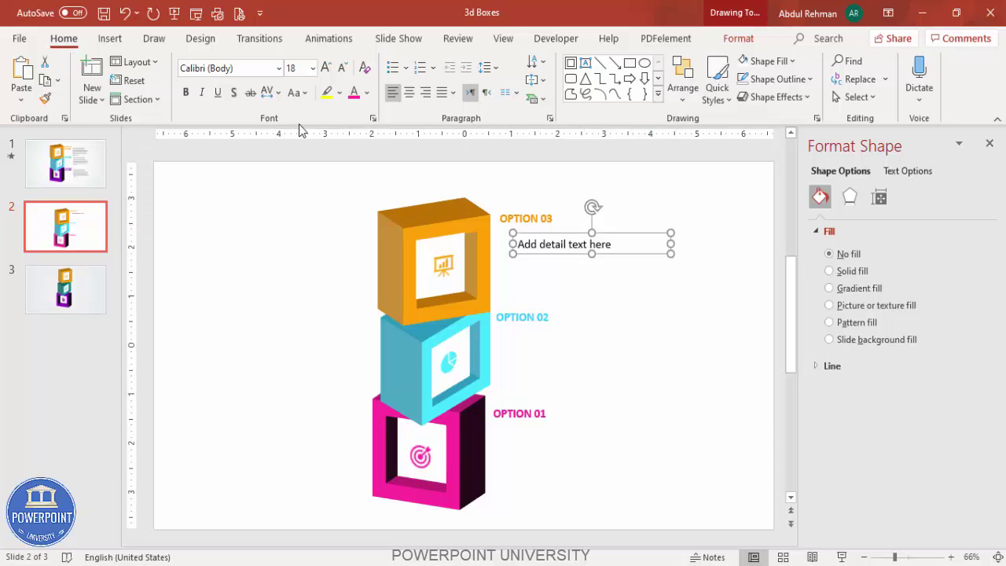
left_click(342, 68)
left_click(342, 67)
left_click(365, 93)
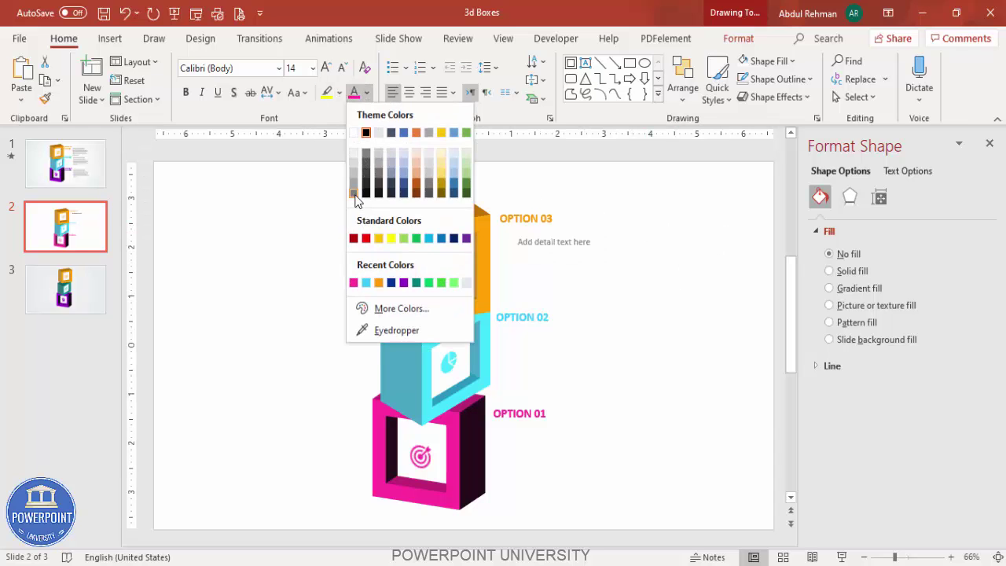
left_click(358, 199)
left_click_drag(544, 232, 544, 224)
Duplicate the detail text beside OPTION 02 and OPTION 01
left_click_drag(651, 233, 647, 328)
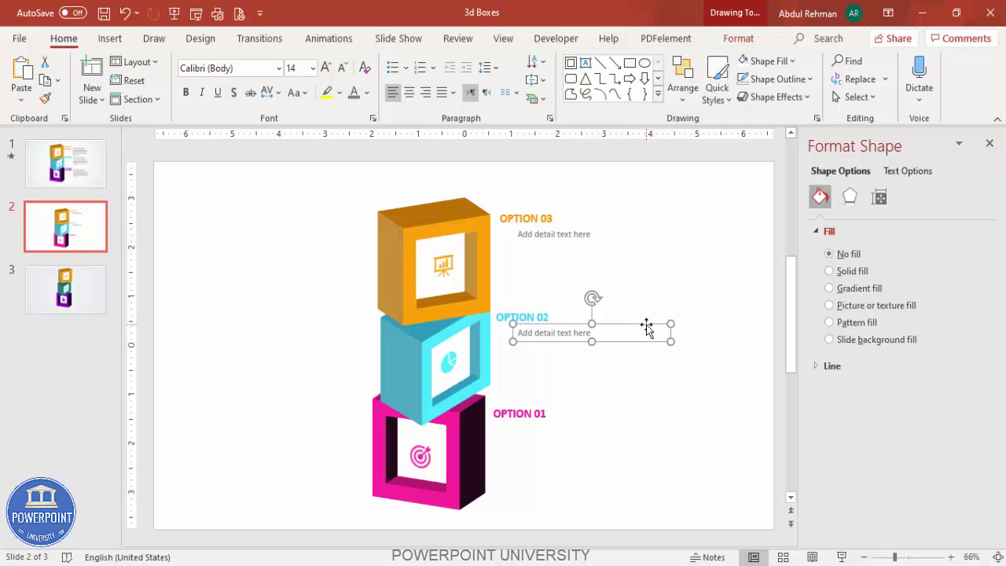
key("ctrl+d")
left_click(664, 336)
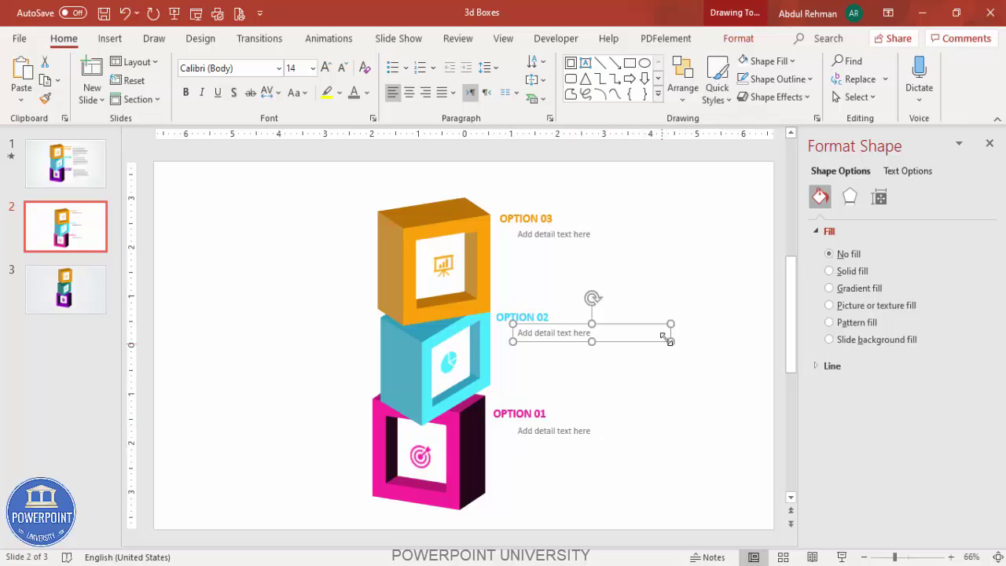
left_click(649, 268)
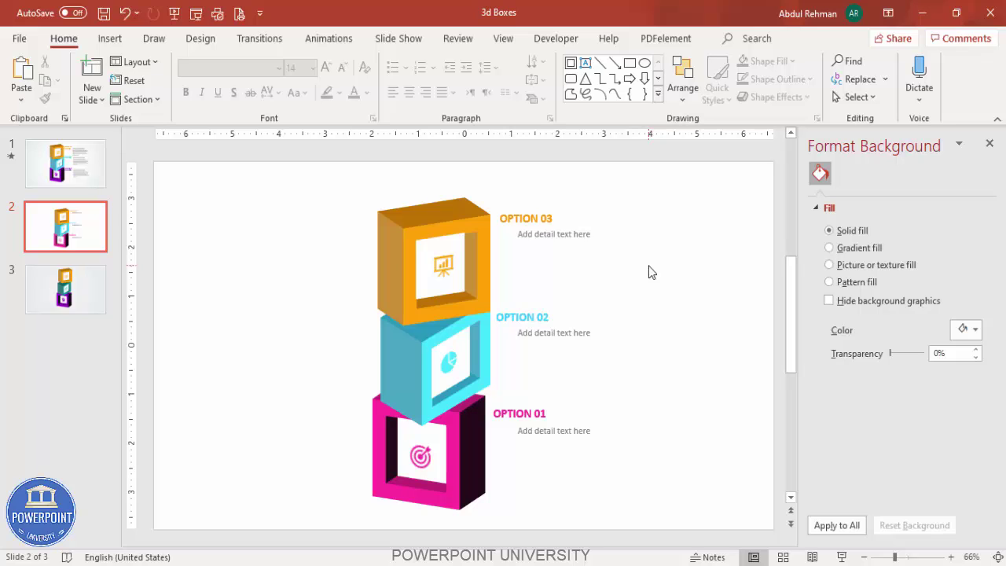
Open the Animation Pane and give the pink box a Fly In from the top
left_click(343, 41)
left_click(711, 62)
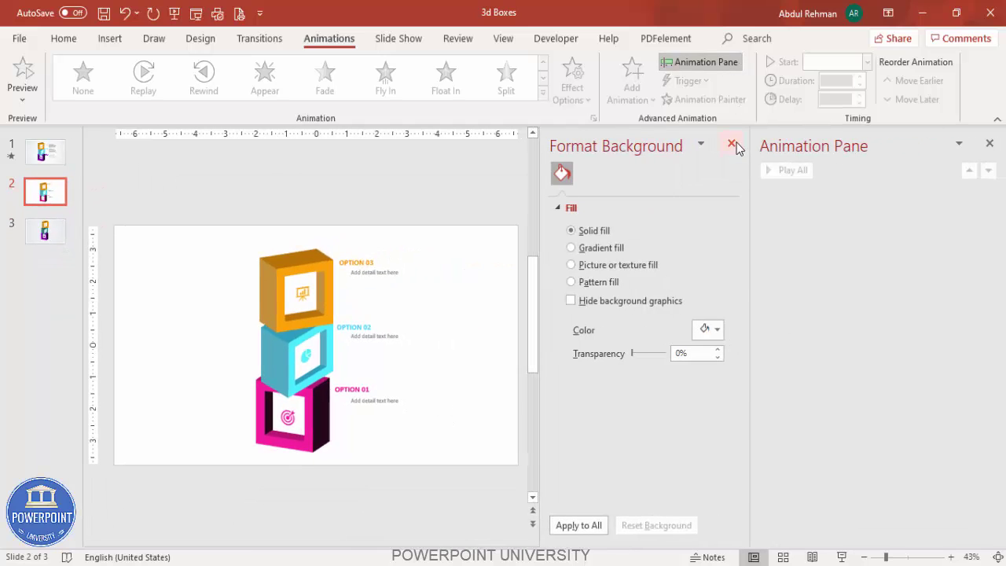
left_click(732, 145)
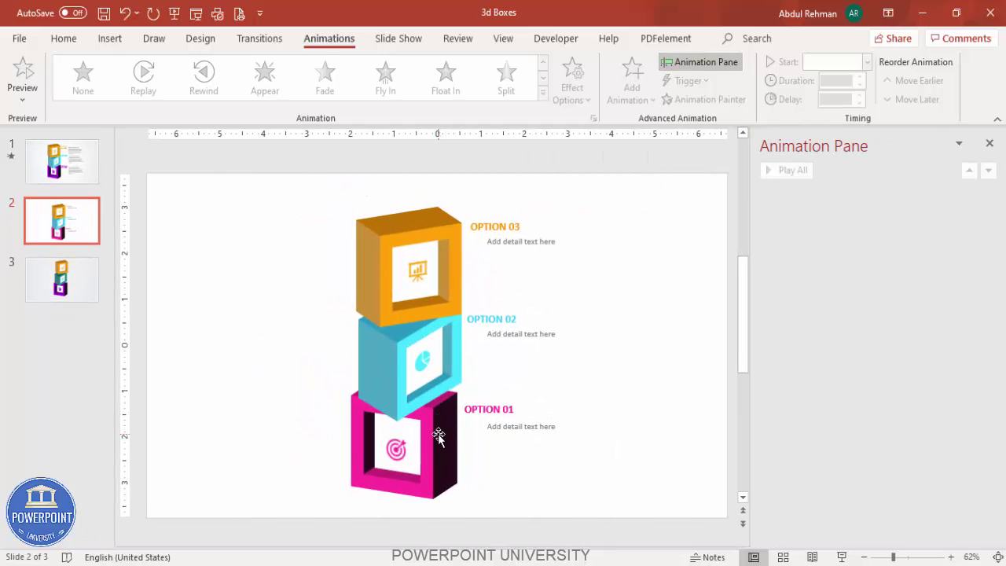
left_click(437, 436)
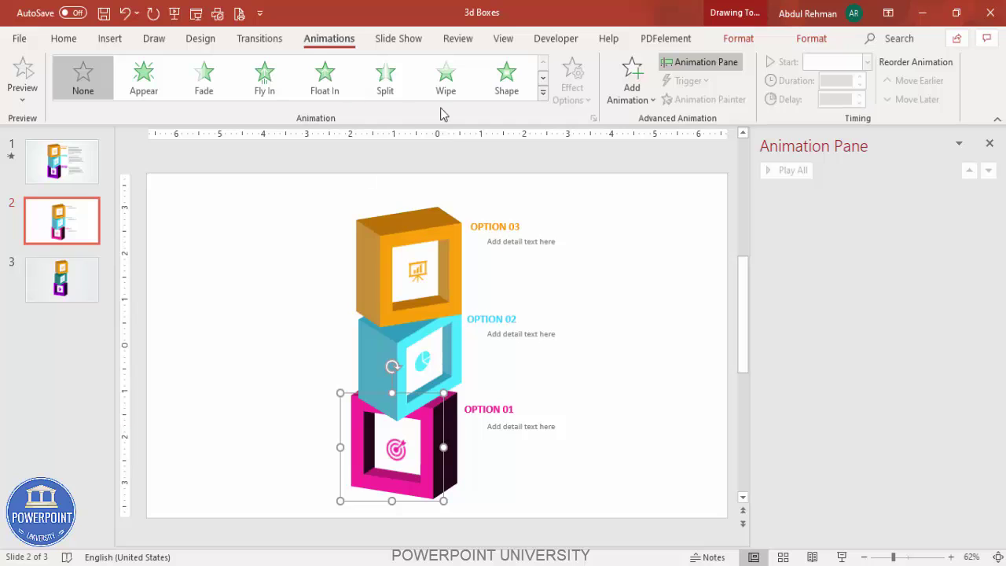
left_click(274, 92)
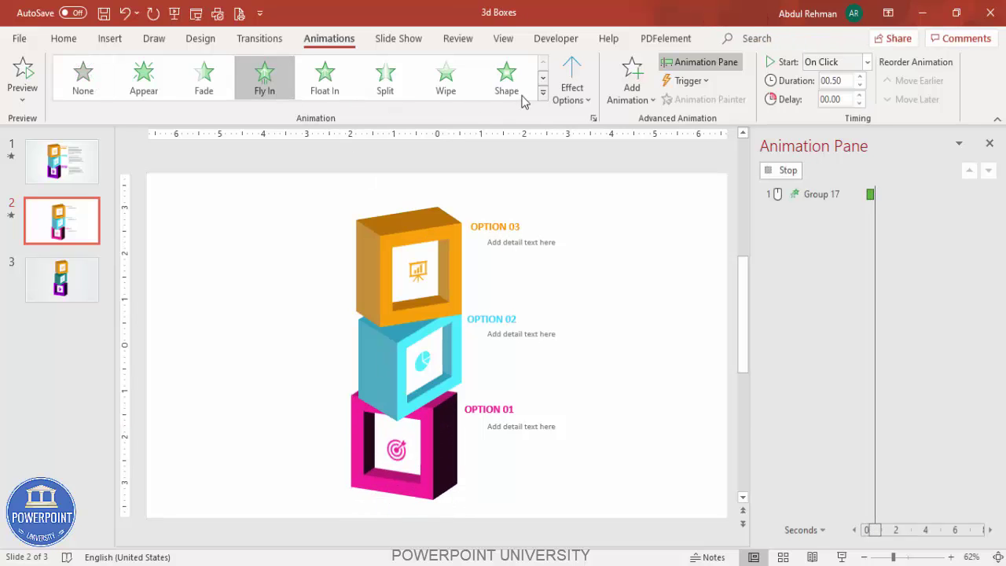
left_click(582, 98)
left_click(617, 300)
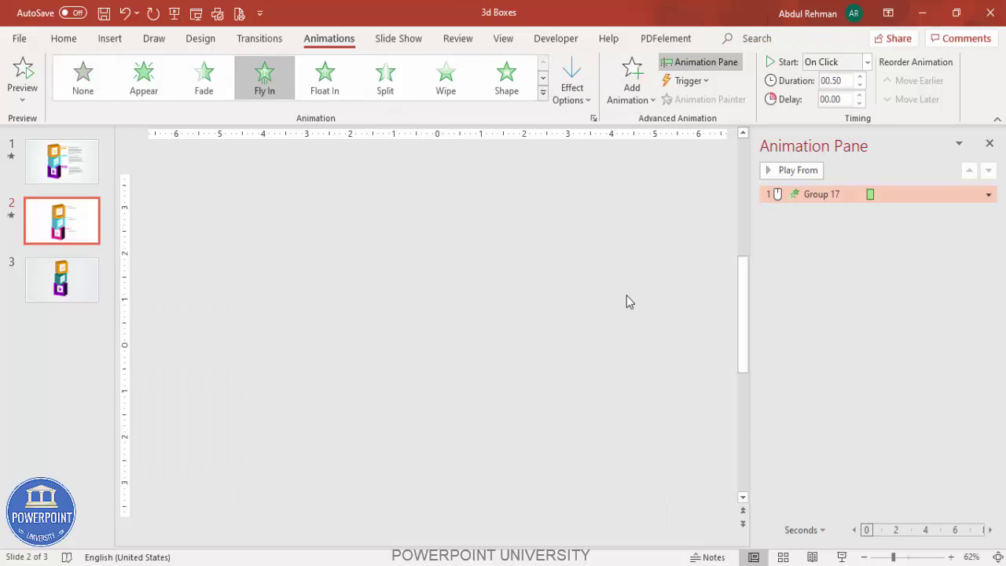
Add a 0.31 sec bounce end to the pink box's fly-in effect
double_click(795, 196)
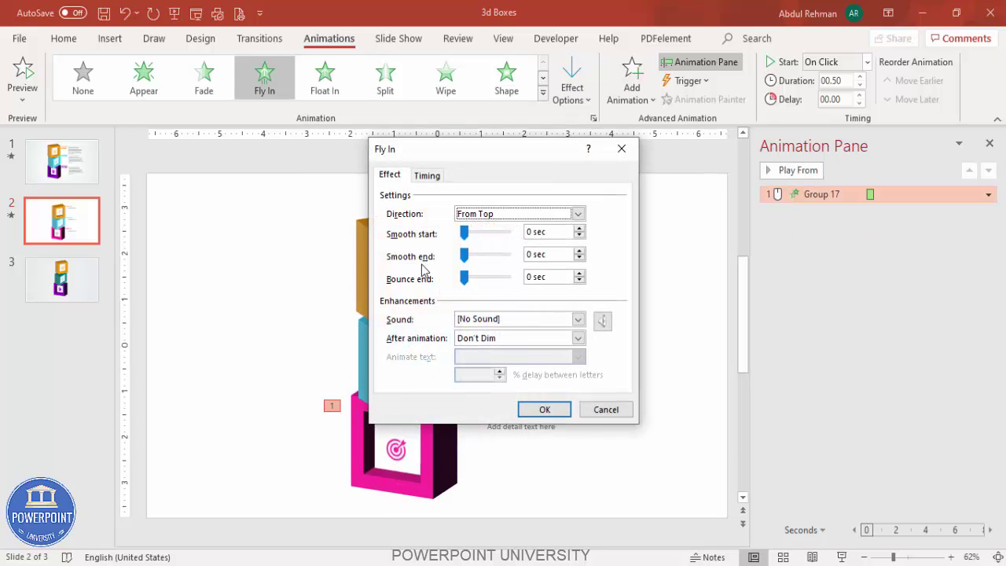
left_click(427, 177)
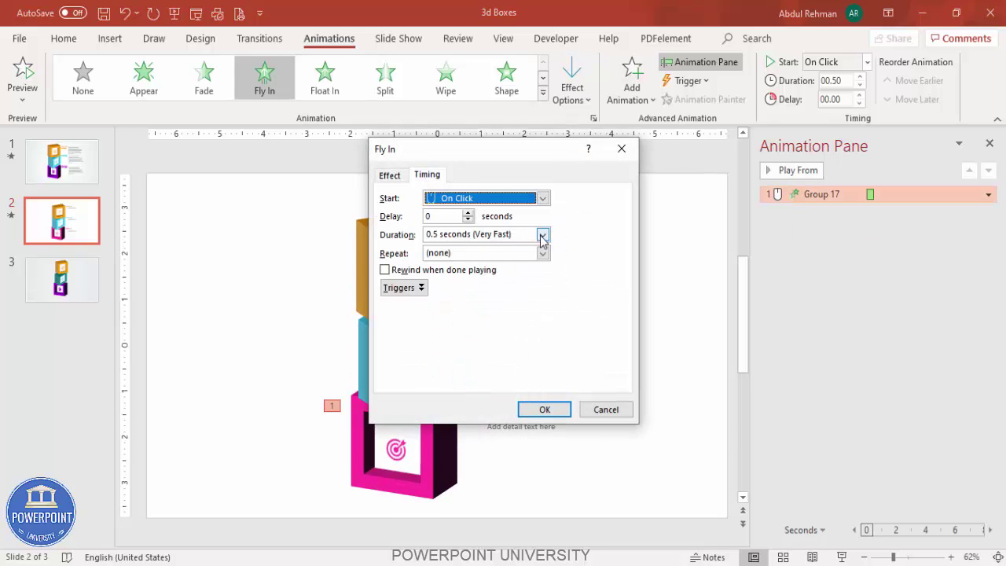
left_click(542, 235)
left_click(447, 209)
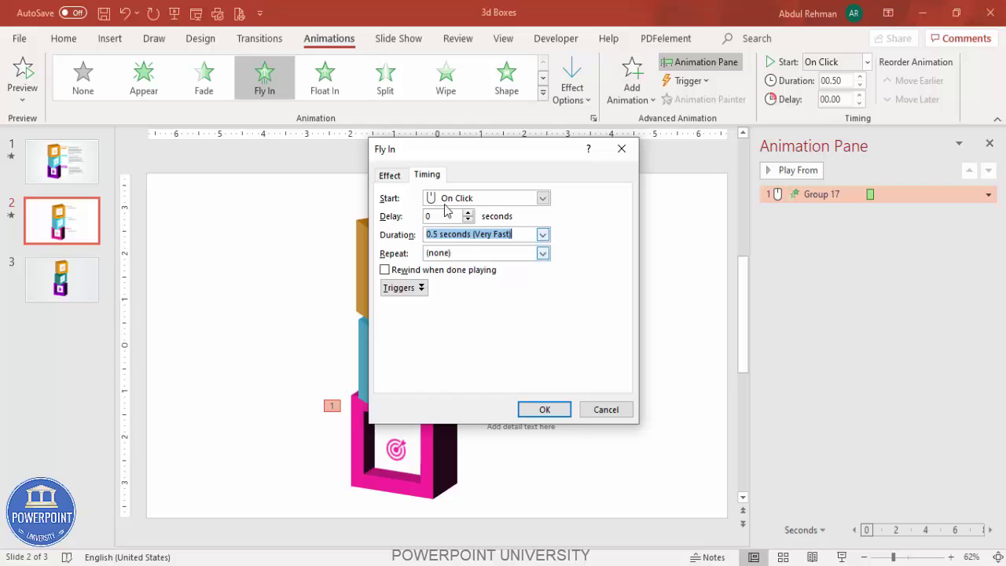
left_click(390, 176)
left_click_drag(463, 278, 486, 280)
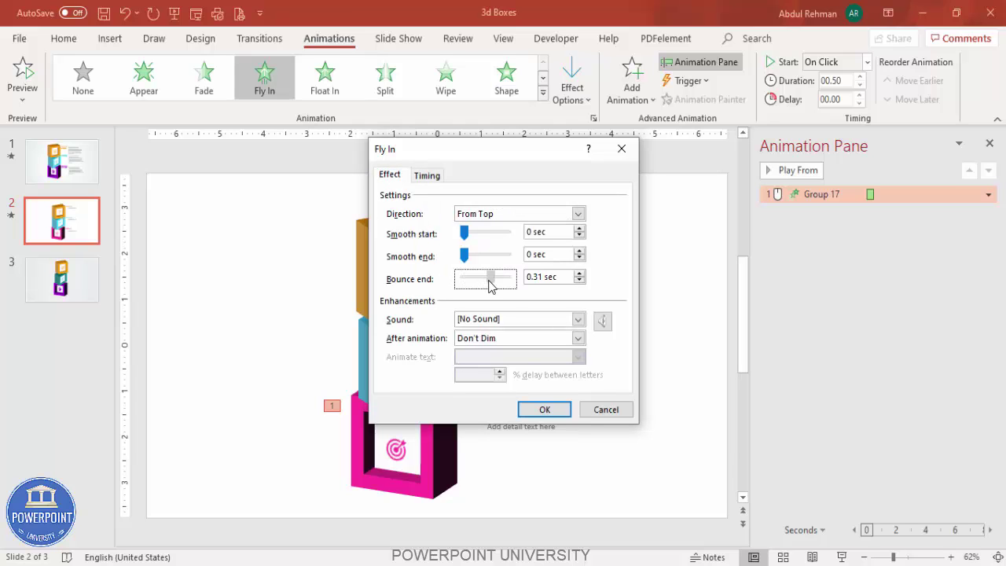
left_click(544, 409)
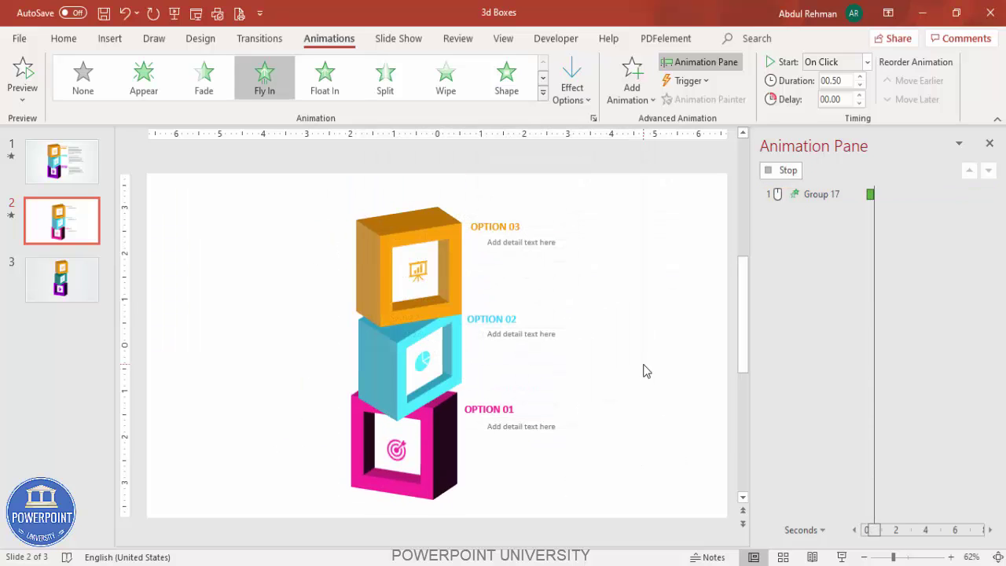
Make OPTION 01 wipe in from the left, starting after the previous animation
left_click(503, 404)
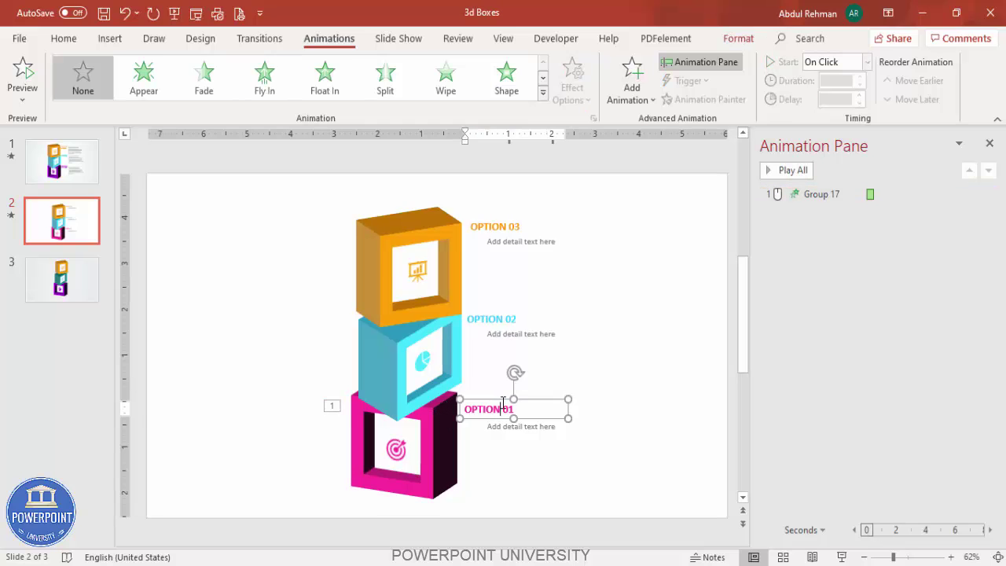
left_click(457, 88)
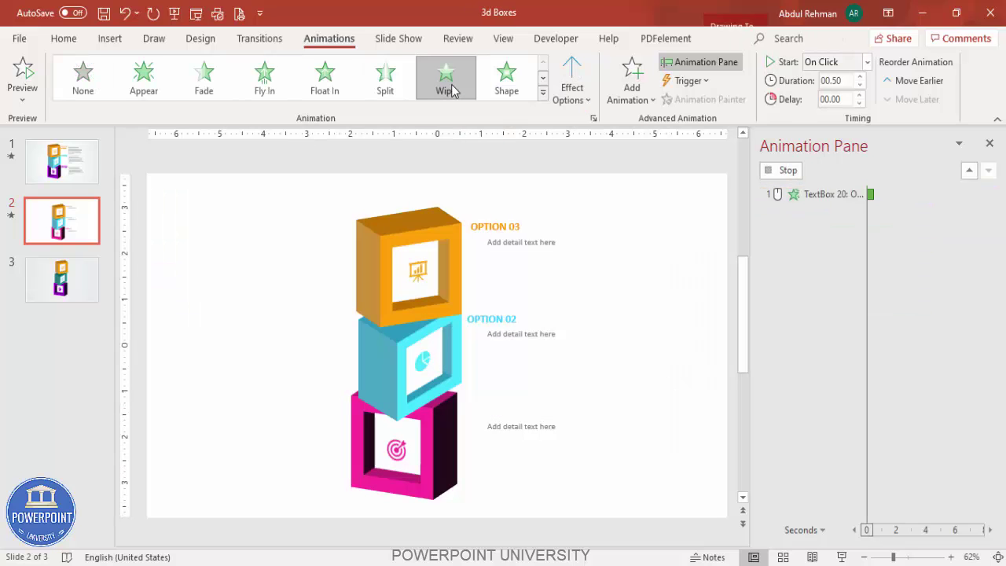
left_click(572, 86)
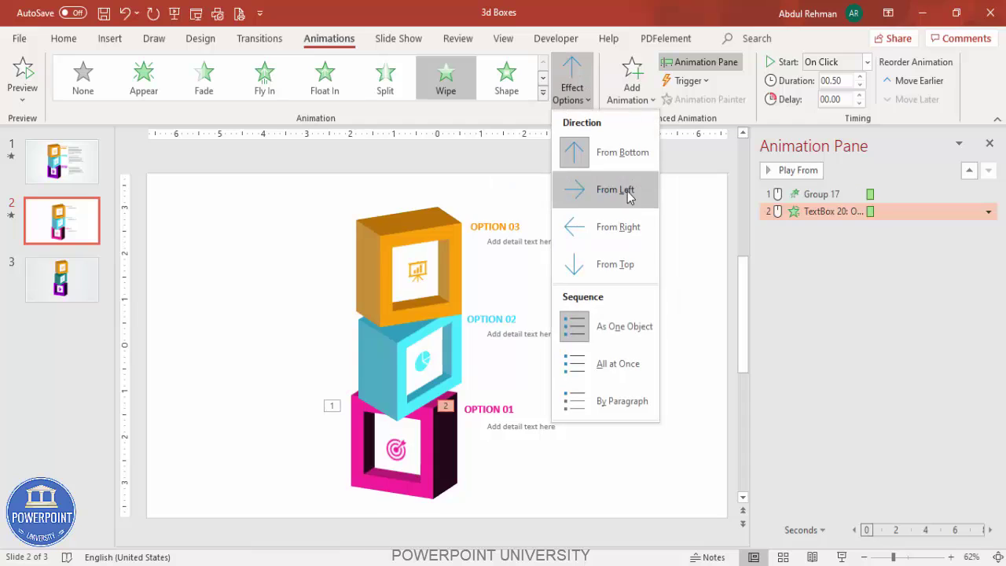
left_click(625, 194)
left_click(868, 62)
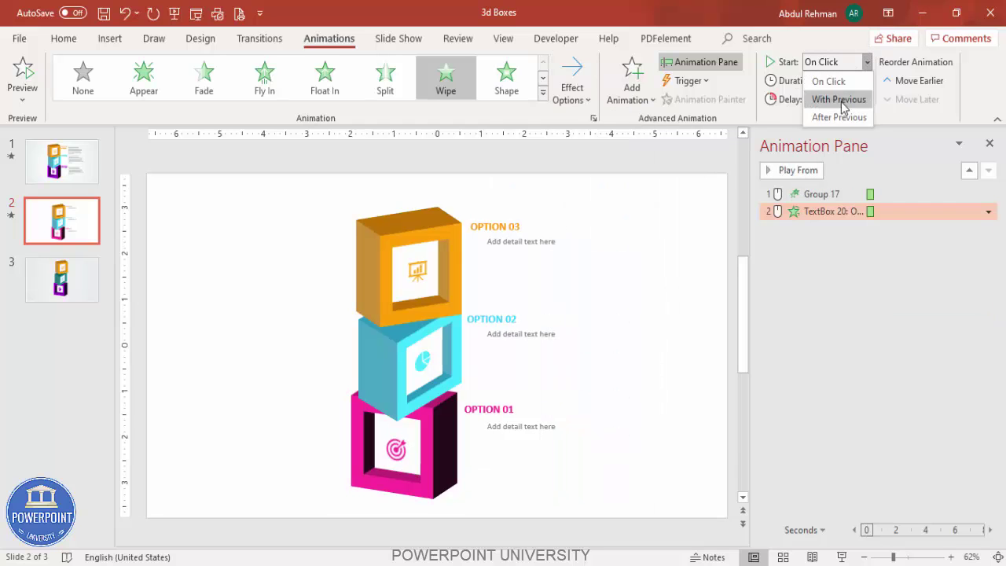
left_click(839, 117)
Give the OPTION 01 detail text a Wipe starting with the label, then preview all
left_click(554, 424)
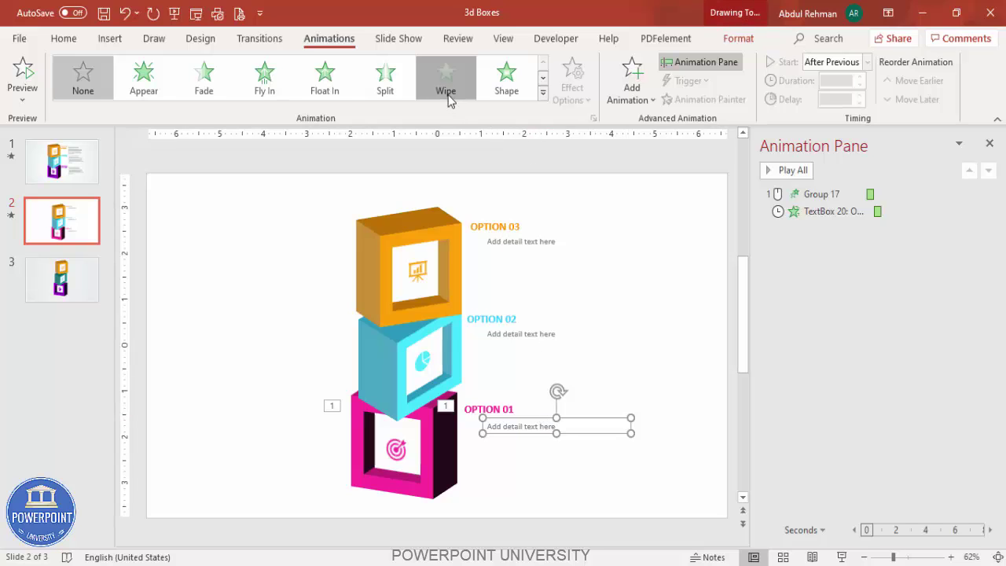
left_click(446, 86)
left_click(868, 62)
left_click(835, 99)
left_click(619, 233)
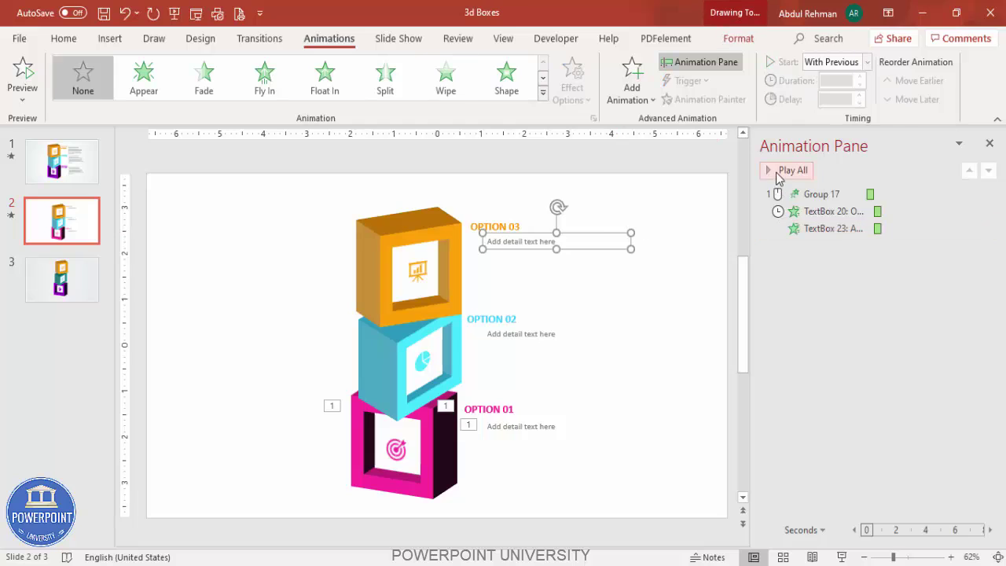
left_click(778, 173)
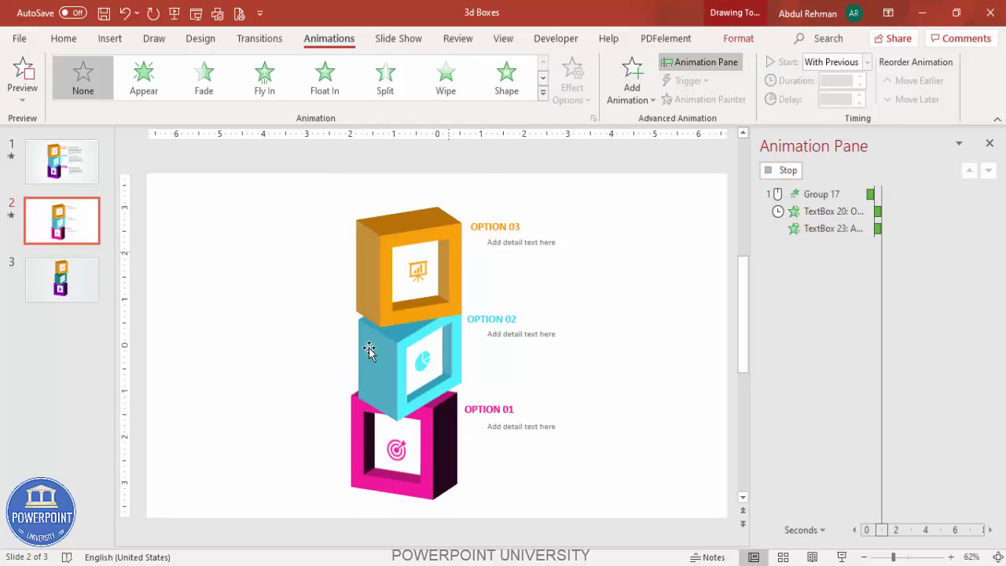
Copy the fly-in and wipe animations onto the blue box, OPTION 02 label and its detail text
left_click(432, 431)
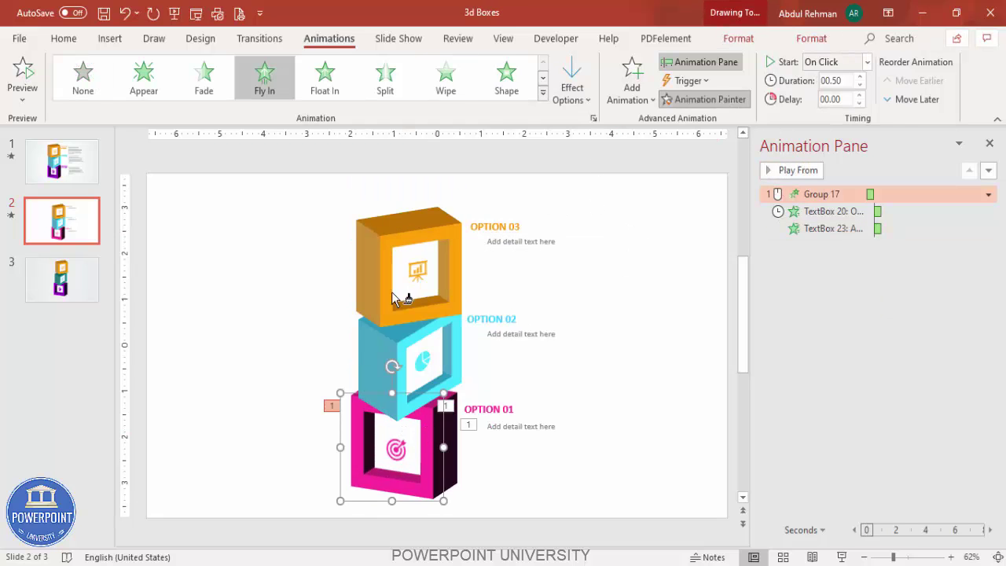
left_click(385, 352)
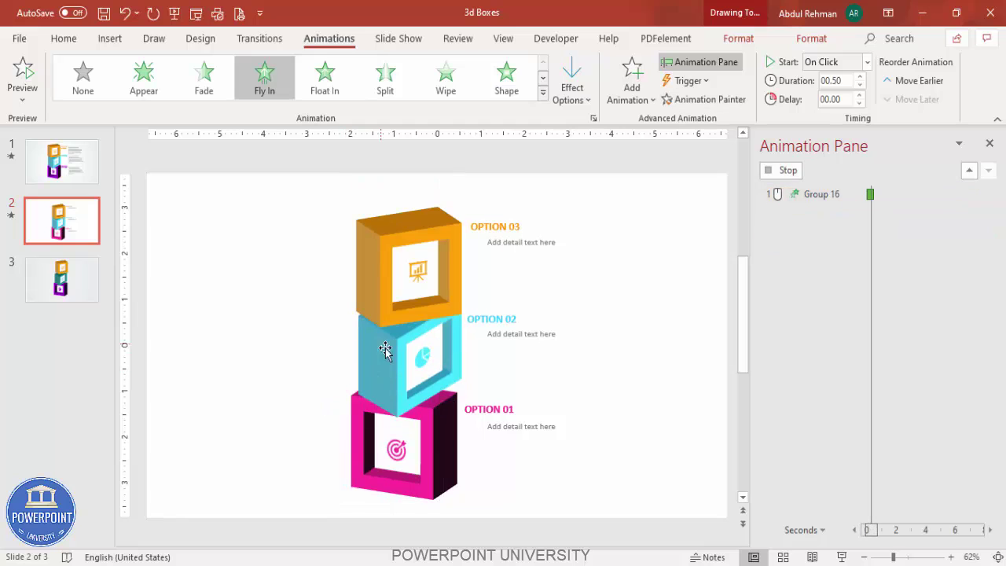
left_click(496, 402)
left_click(703, 99)
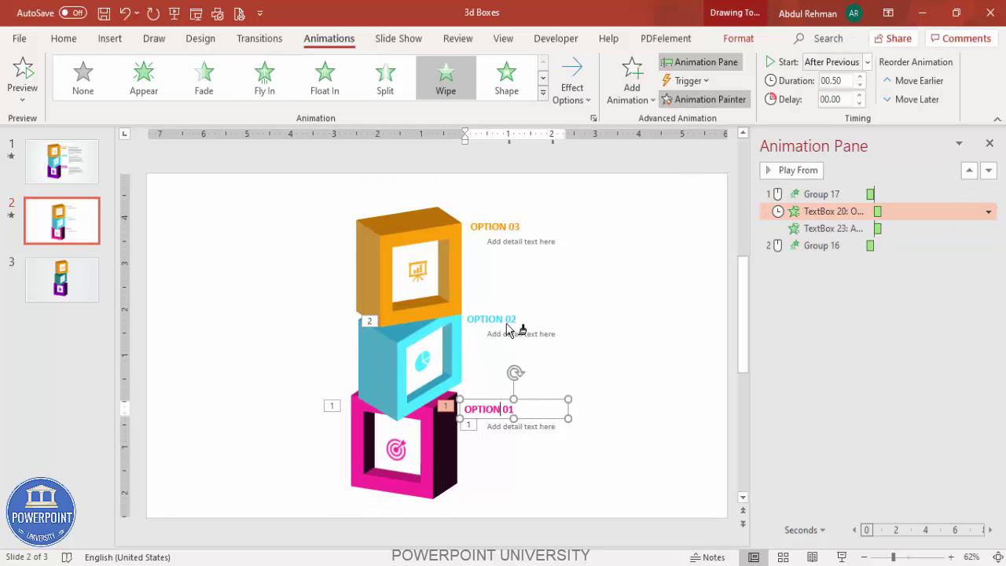
left_click(509, 330)
double_click(546, 426)
left_click(726, 99)
left_click(539, 346)
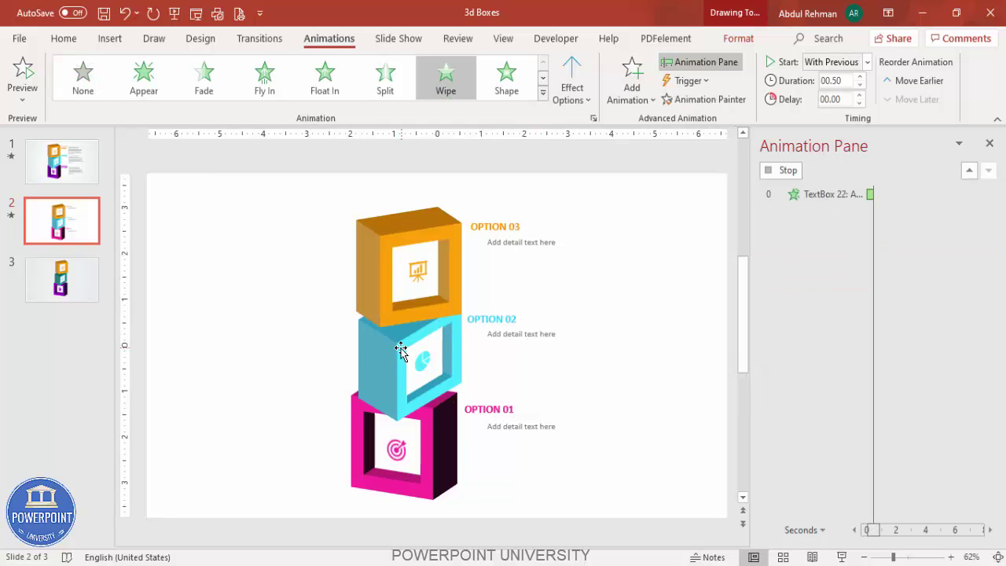
Copy the animations onto the orange box, OPTION 03 and its detail text, then preview
left_click(399, 349)
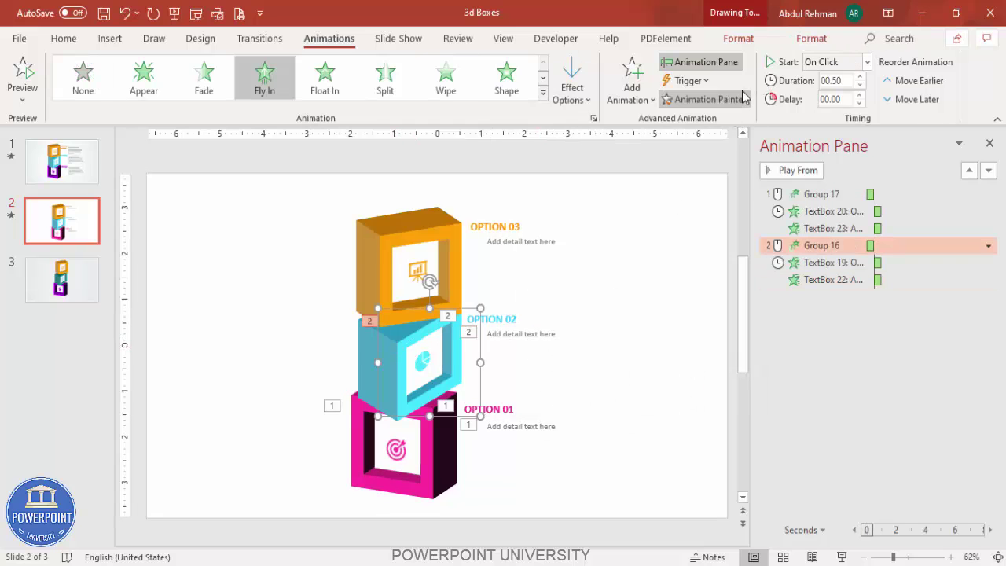
left_click(388, 223)
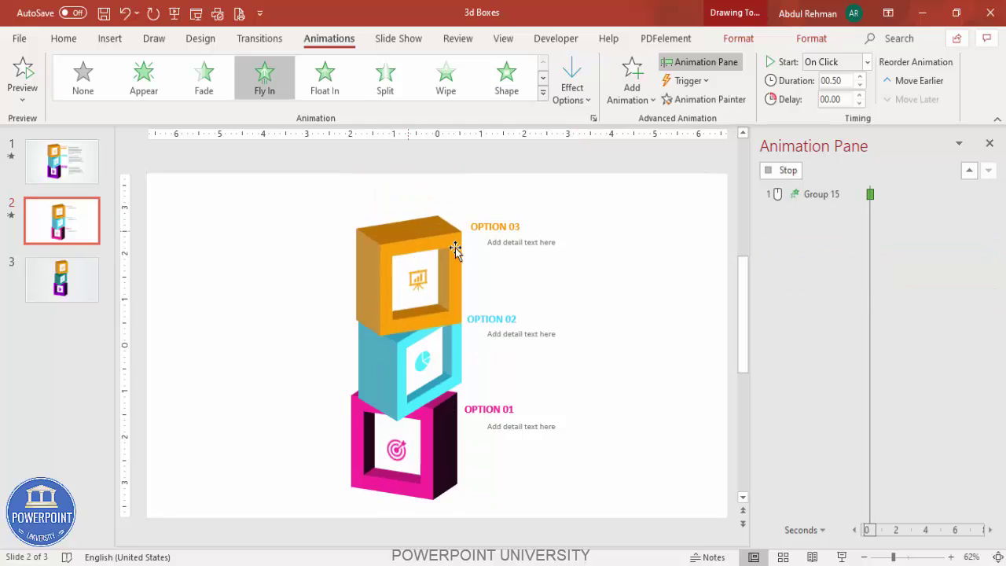
left_click(510, 314)
left_click(667, 100)
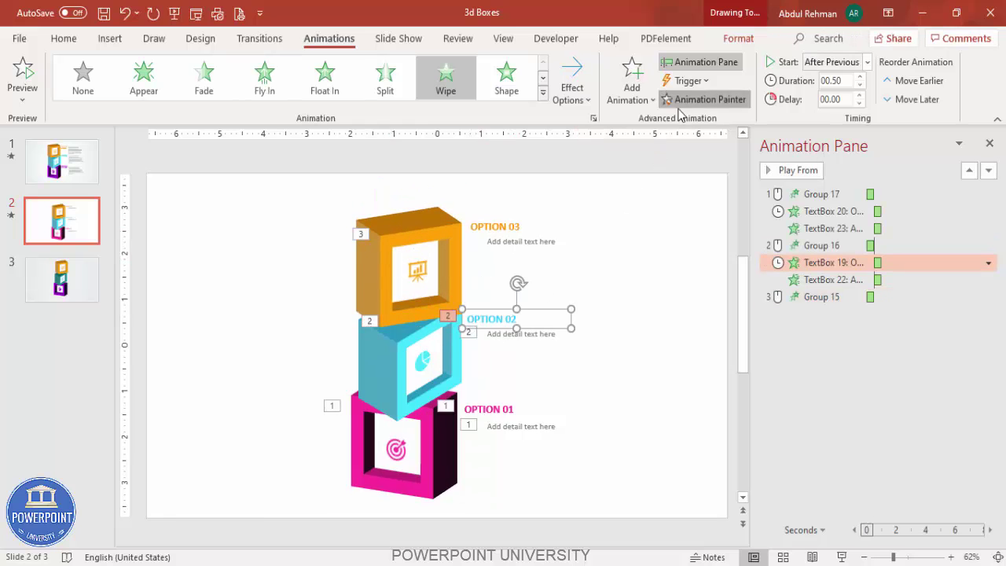
left_click(515, 227)
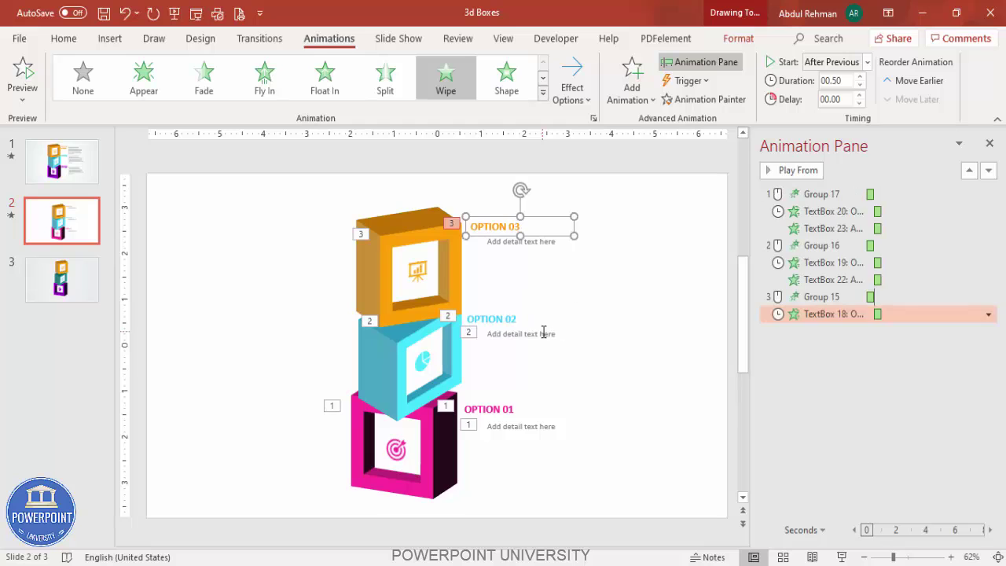
left_click(543, 333)
left_click(704, 99)
left_click(542, 243)
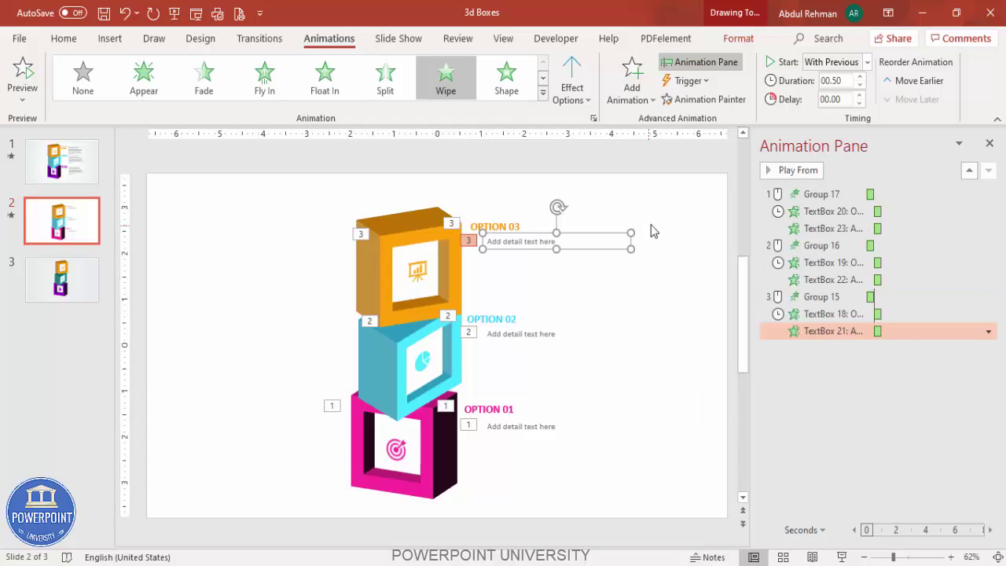
left_click(719, 205)
left_click(778, 173)
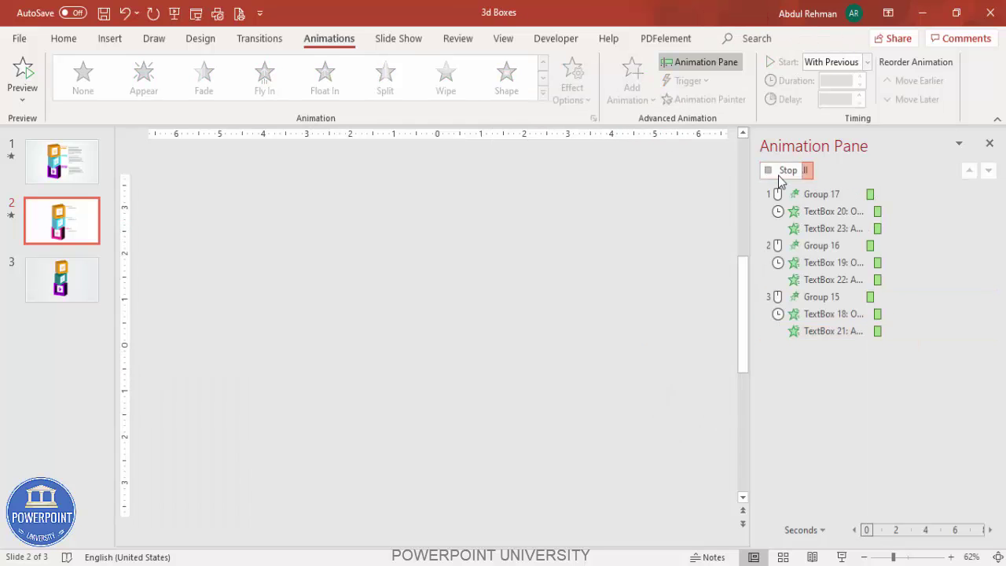